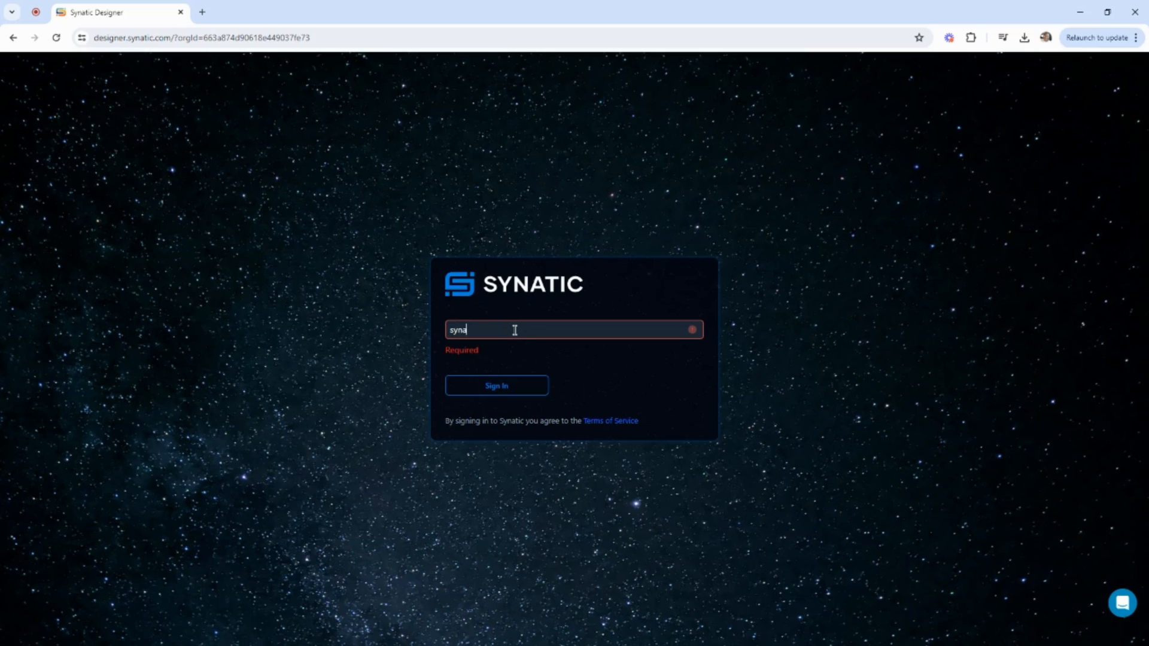
# - Sign in to the synaticdemo organization
pyautogui.write('ticdemo')
pyautogui.click(499, 384)
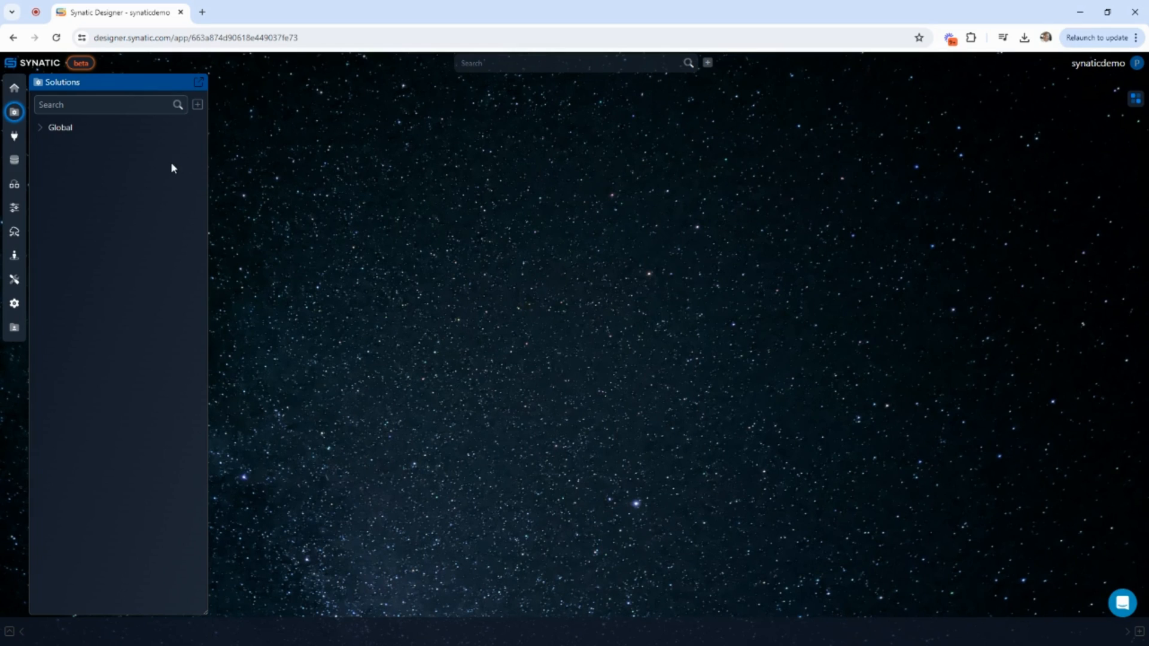
# - Create and save a new solution named Solution 1
pyautogui.click(18, 91)
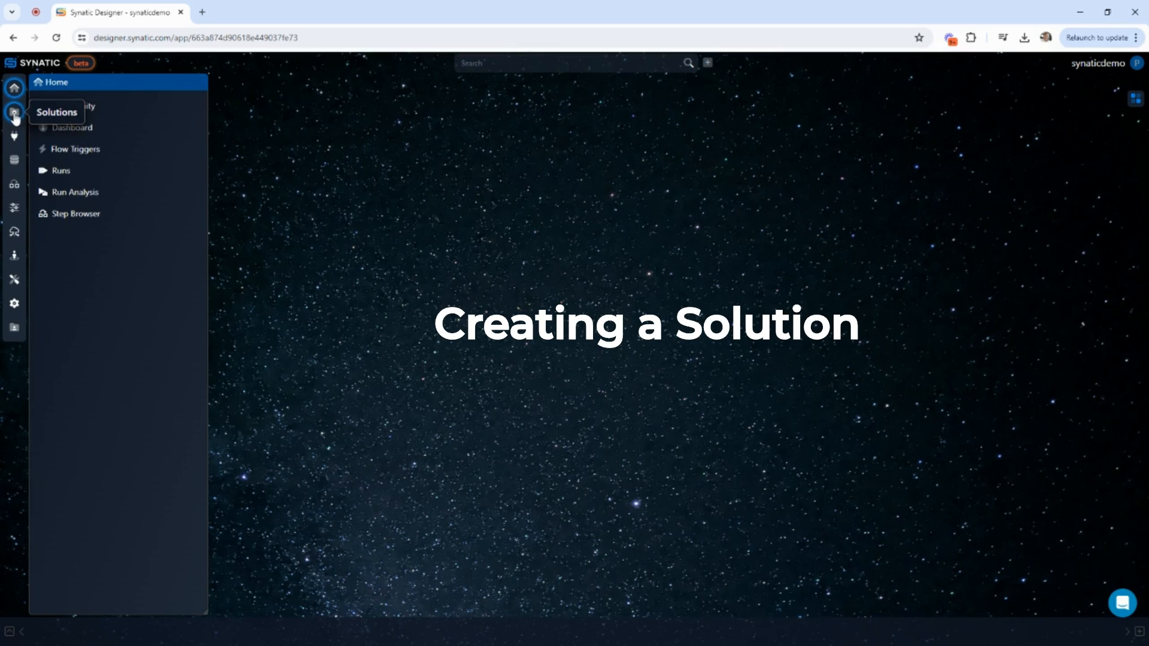
pyautogui.click(14, 112)
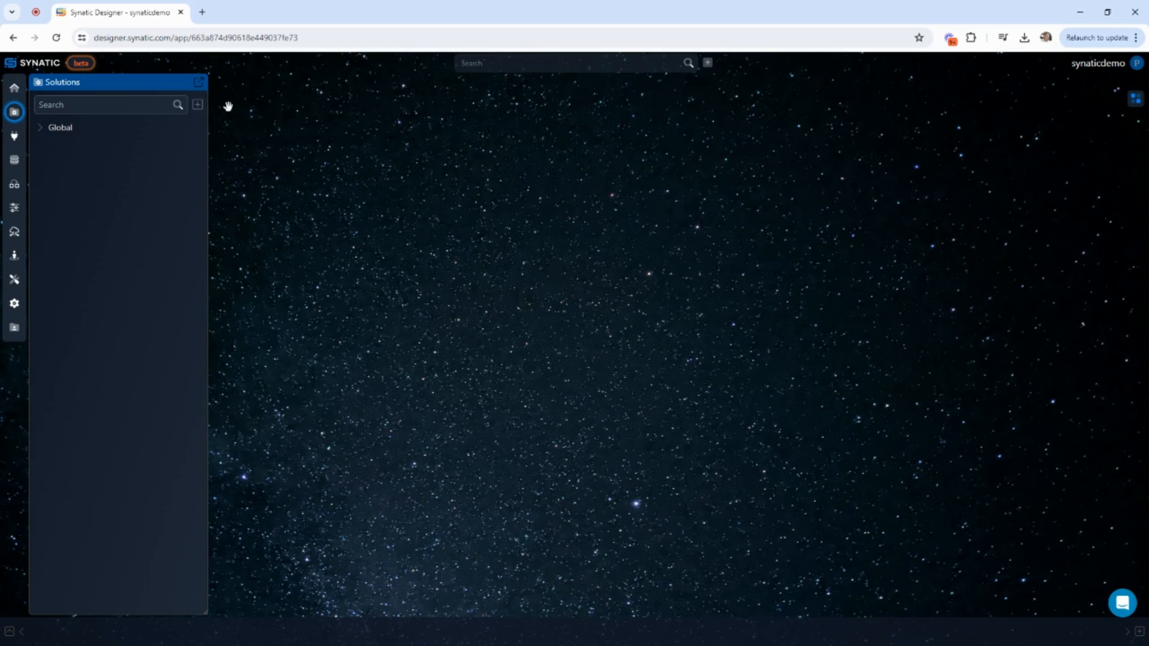
pyautogui.click(198, 106)
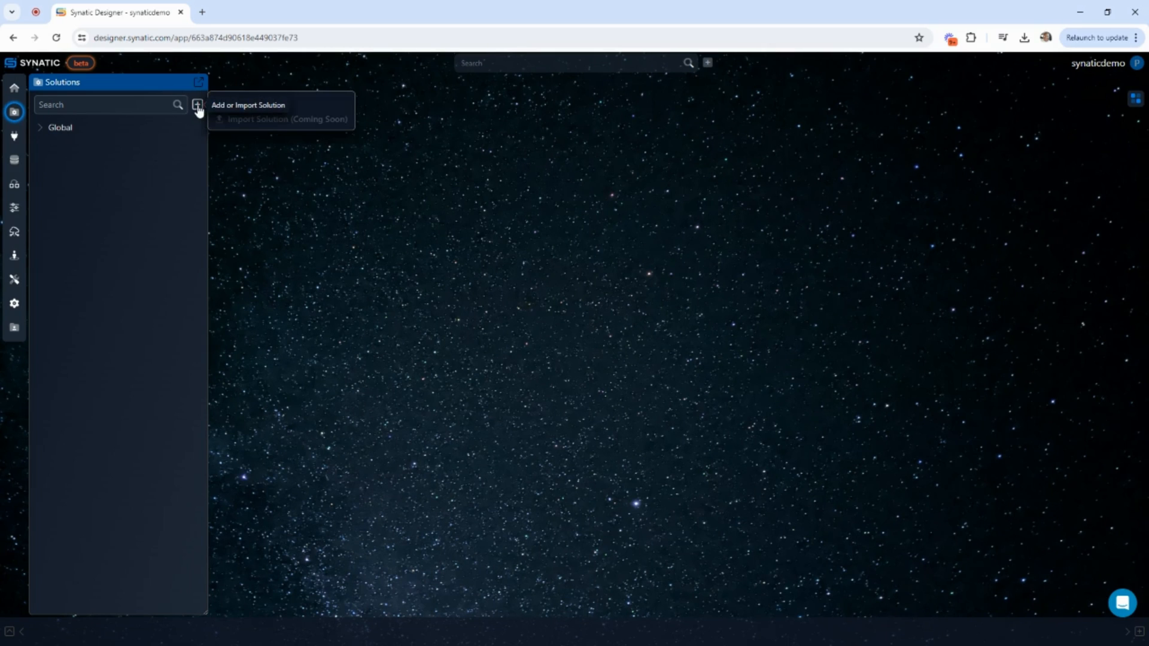
pyautogui.click(268, 106)
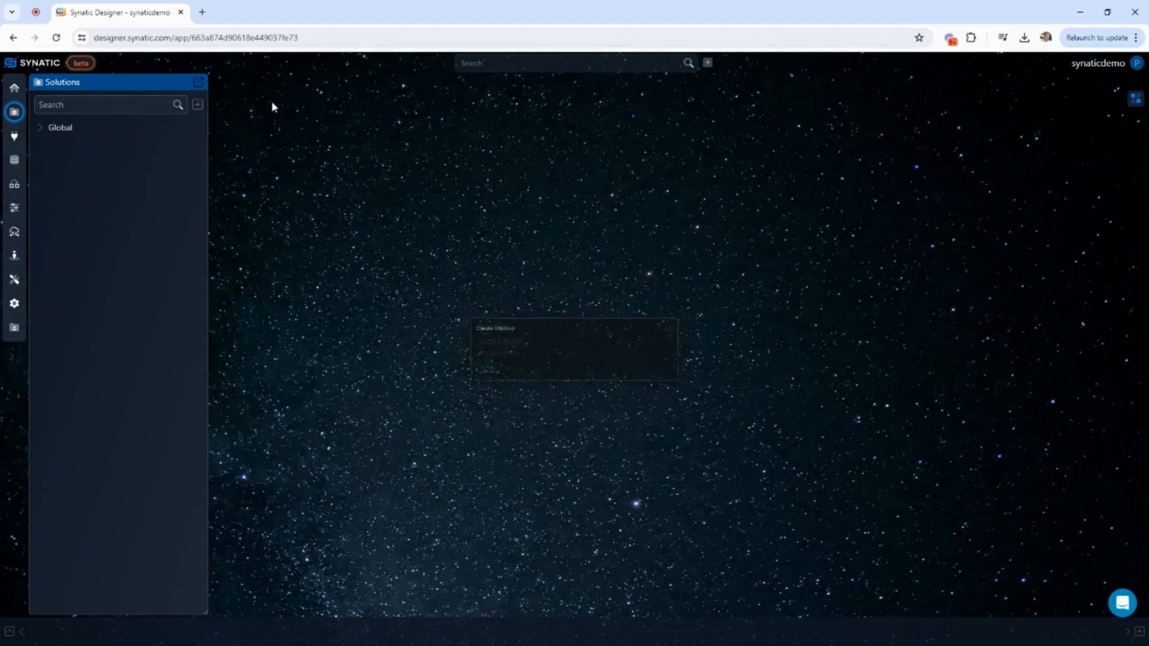
pyautogui.click(476, 338)
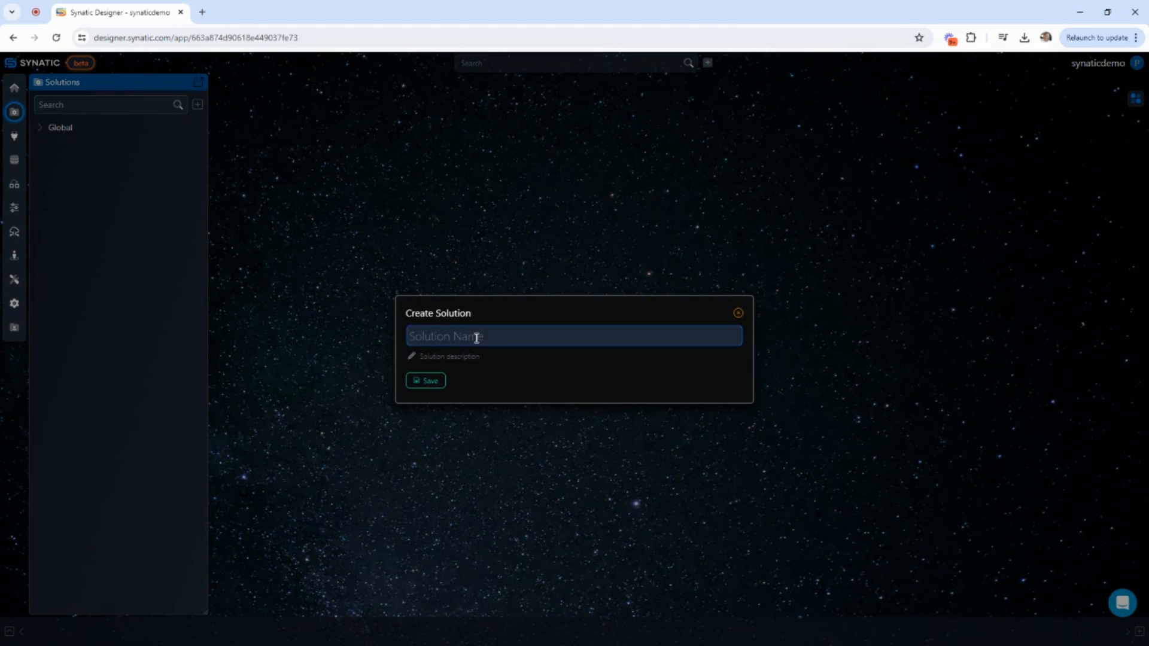
pyautogui.write('Solution 1')
pyautogui.click(432, 381)
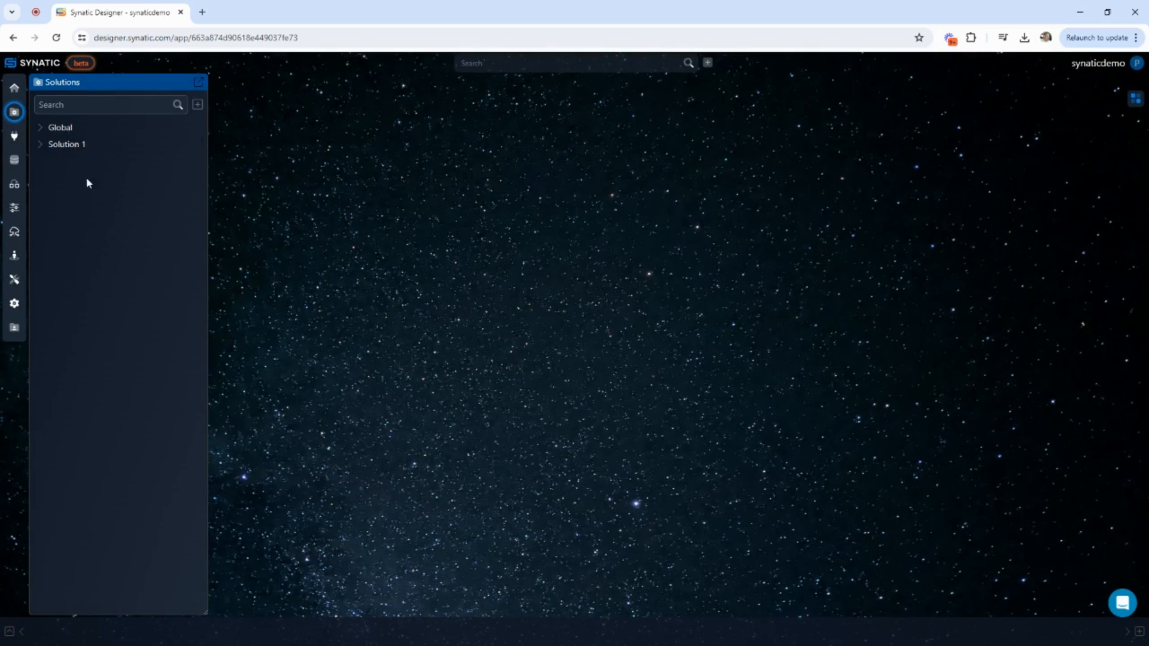
# - Create a flow named Hello World inside Solution 1 and save it with the default settings
pyautogui.moveTo(164, 146)
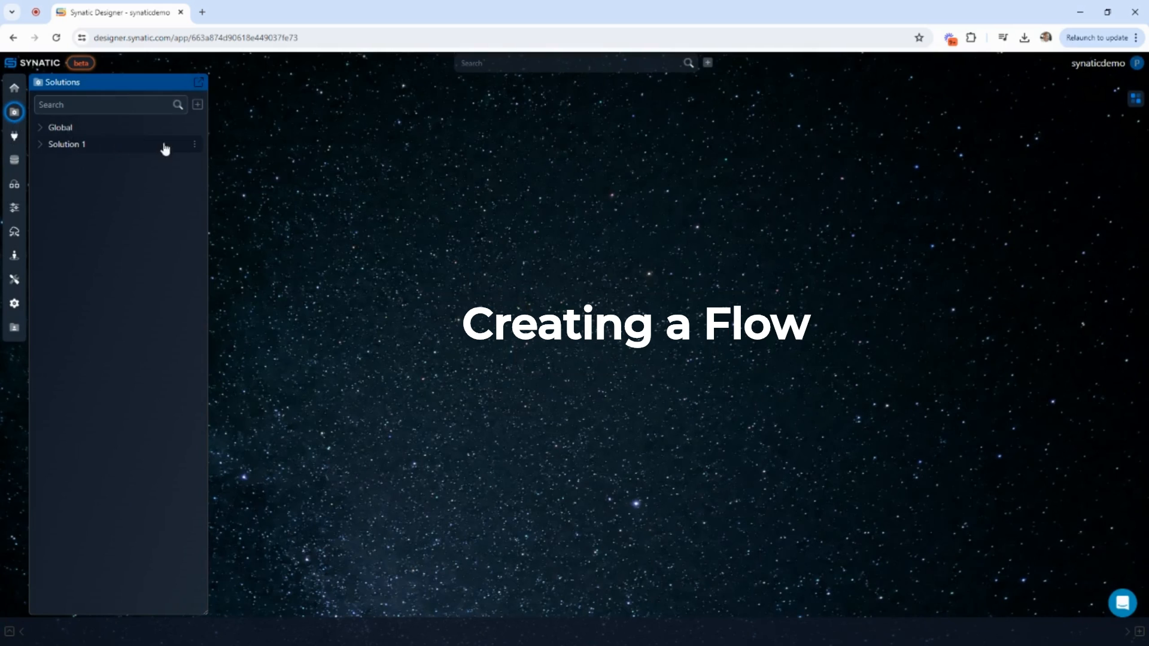
pyautogui.click(195, 145)
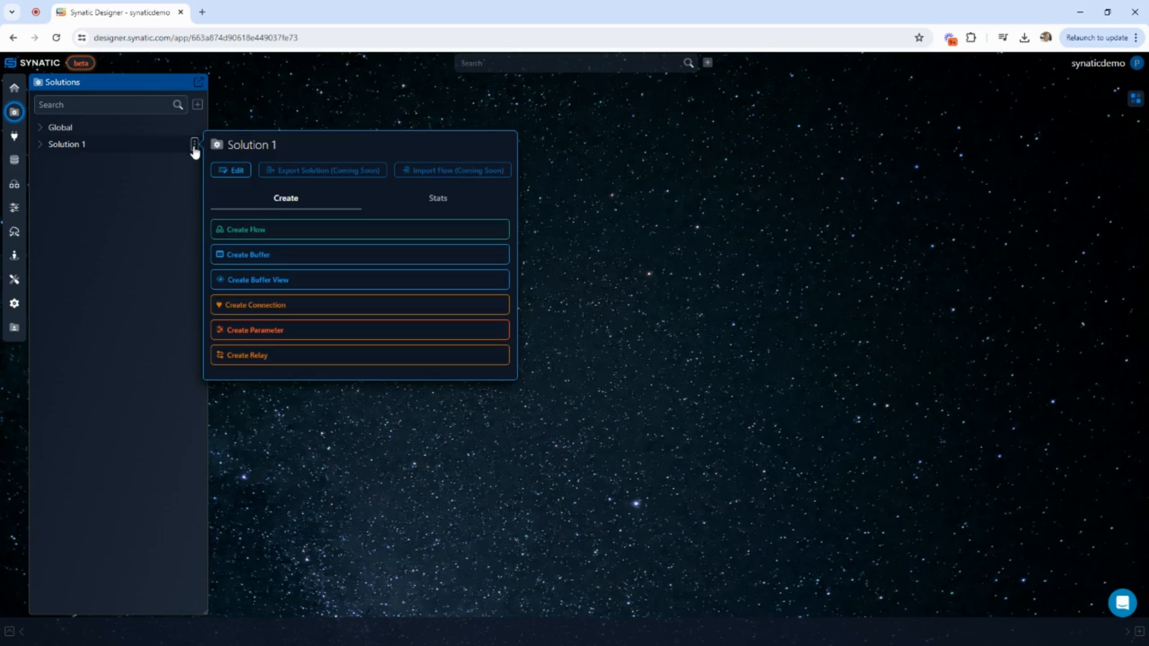
pyautogui.click(274, 231)
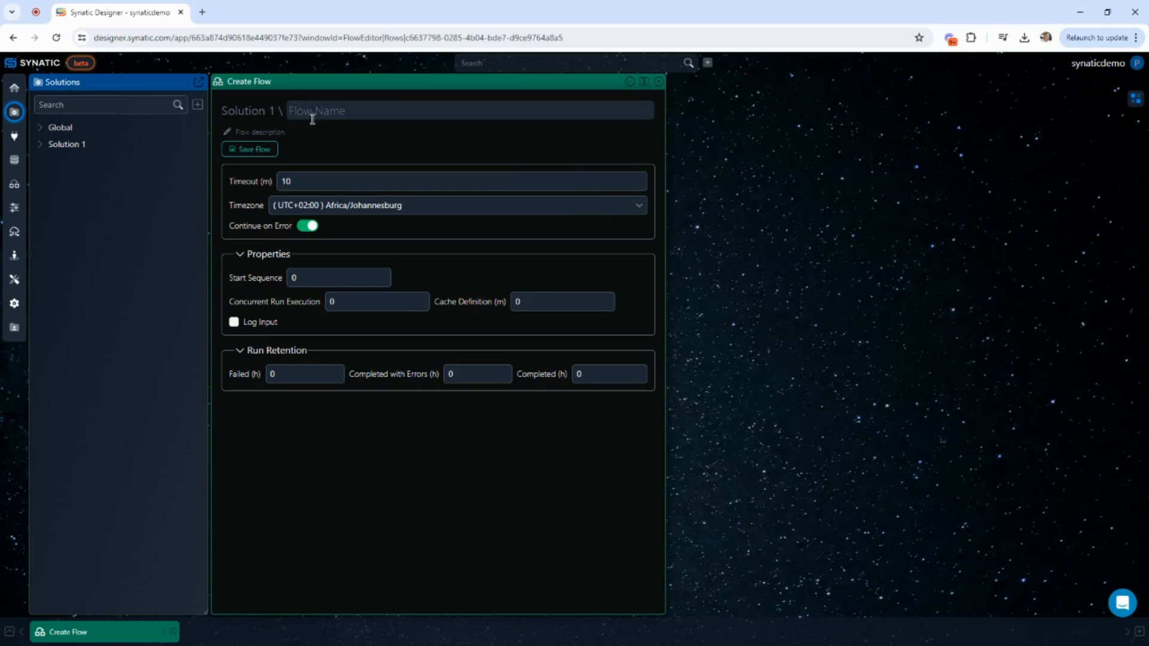
pyautogui.click(319, 114)
pyautogui.write('Hello Wo')
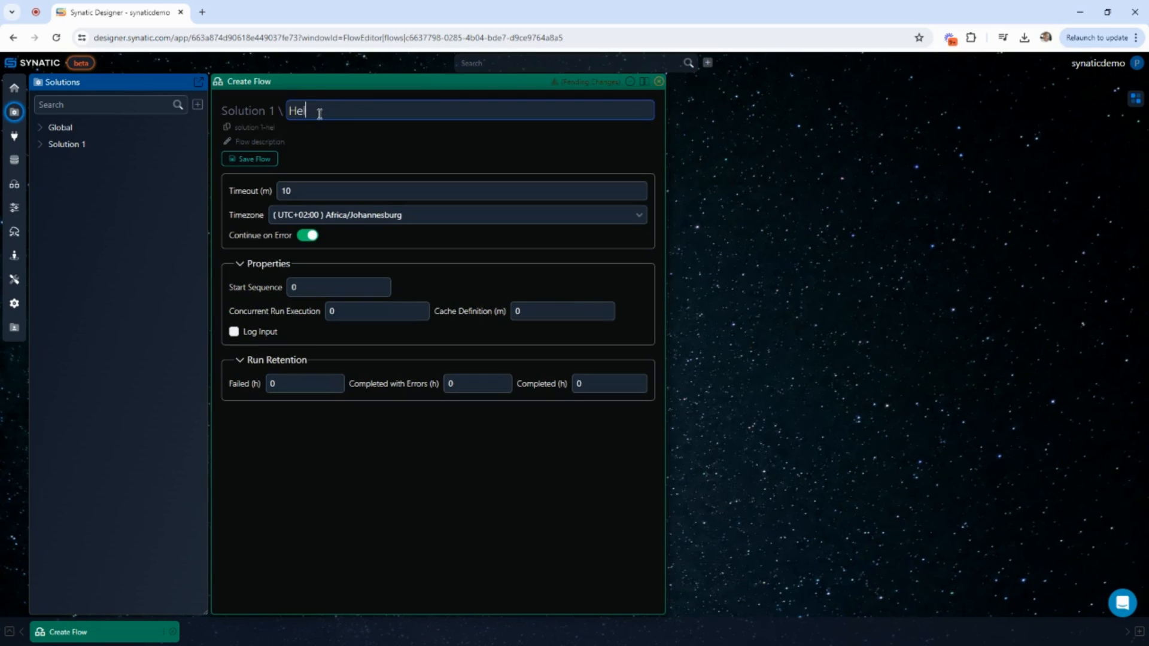
pyautogui.write('rld')
pyautogui.click(254, 159)
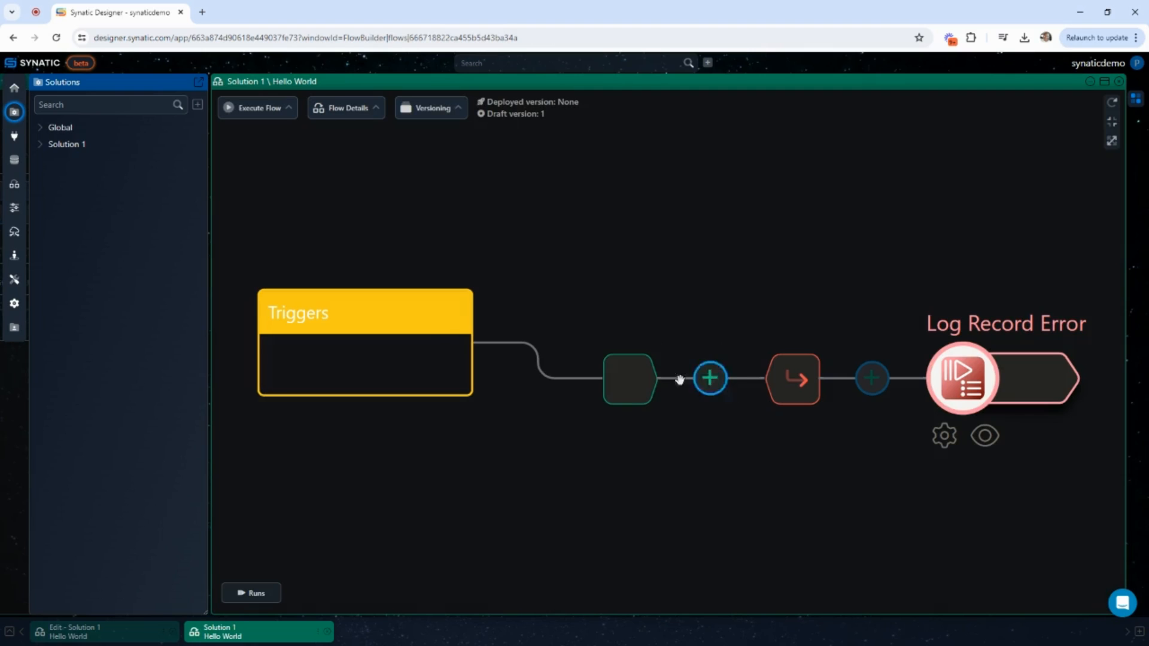
# - Browse the available source steps and insert a Record Generator at the start of the Hello World flow
pyautogui.click(704, 386)
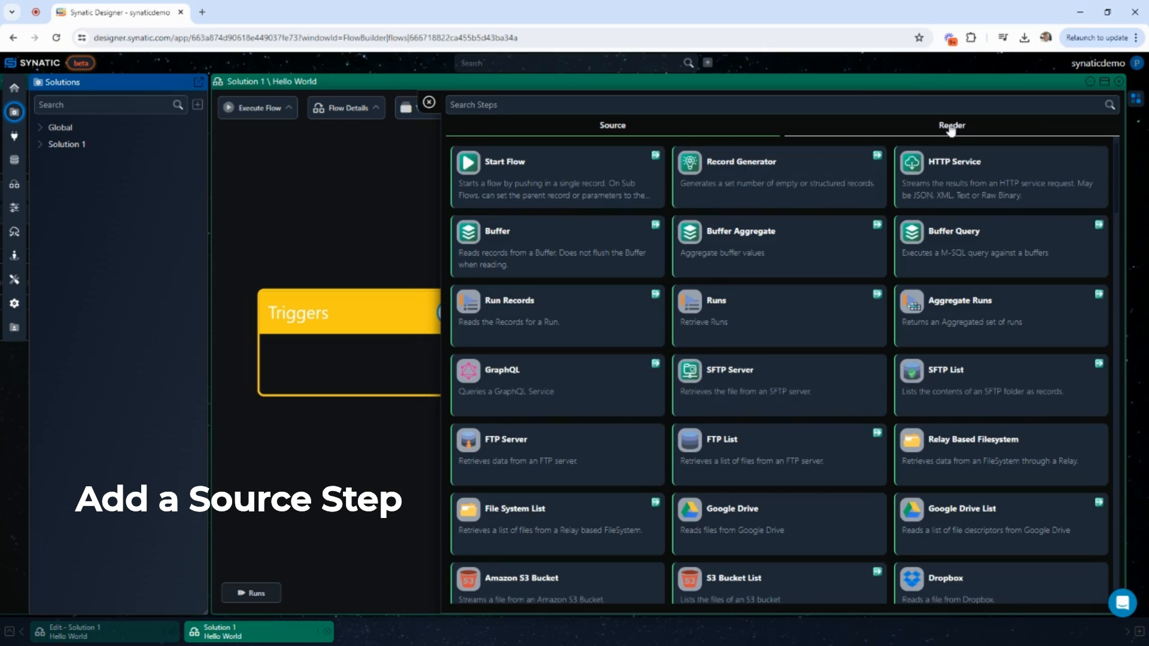
pyautogui.scroll(-8, 888, 165)
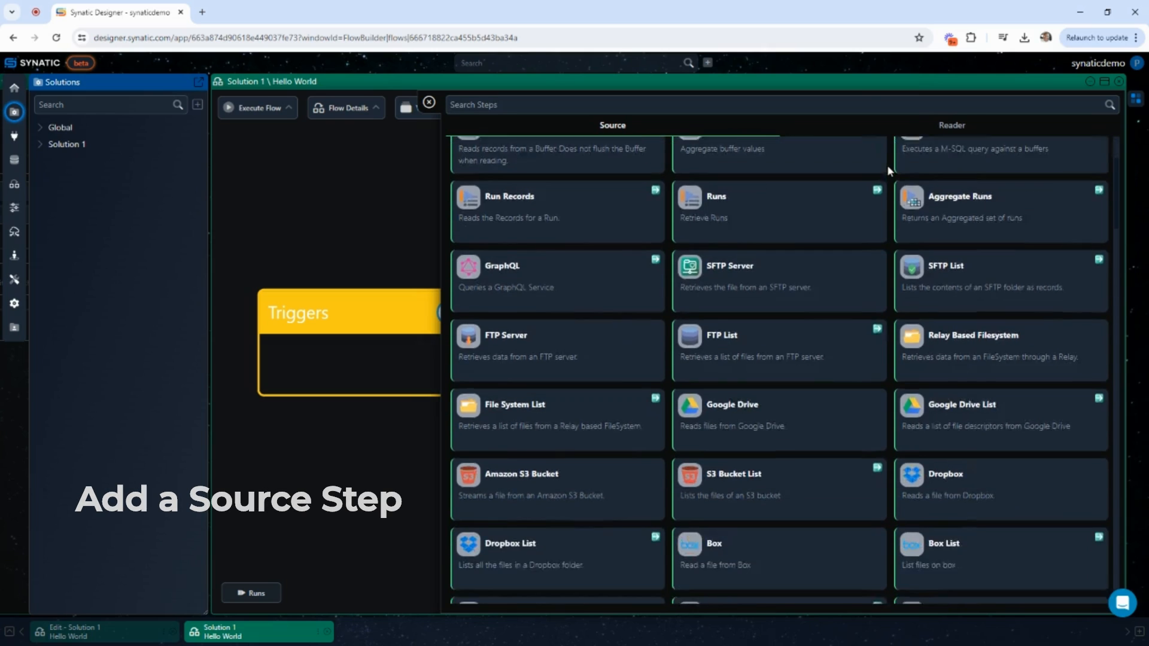
pyautogui.scroll(-10, 890, 171)
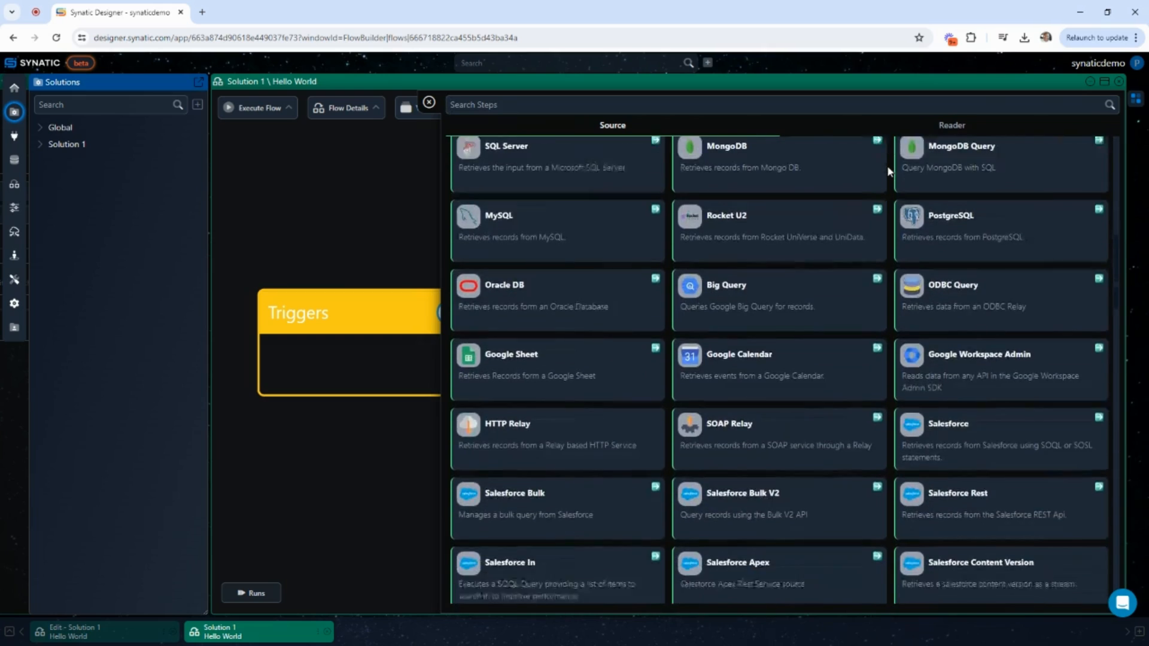
pyautogui.scroll(18, 888, 170)
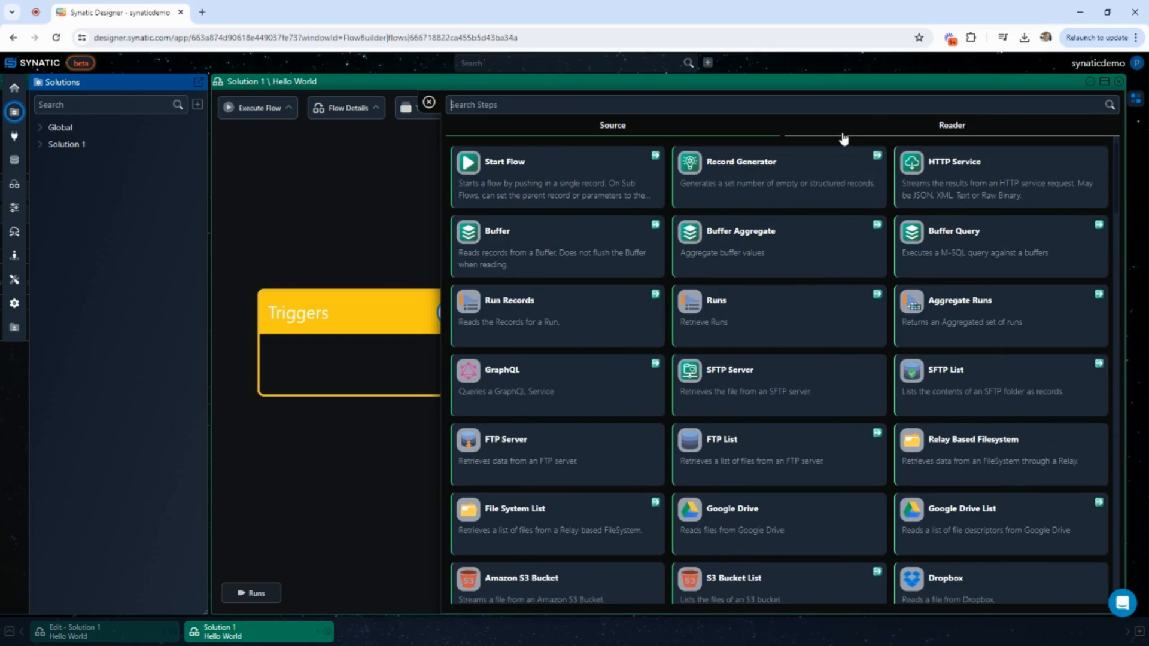
pyautogui.click(693, 167)
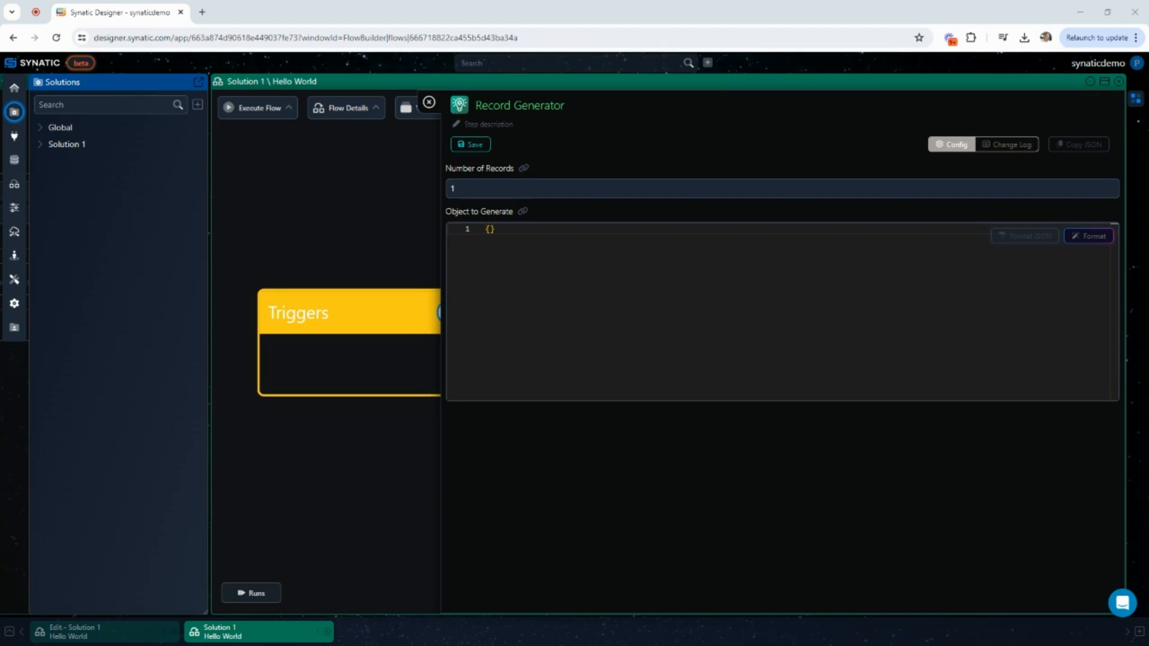
# - Set the Record Generator's object to generate to {"Message": "Hello World"} and save the step
pyautogui.click(505, 258)
pyautogui.write('"Message": "Hello World"')
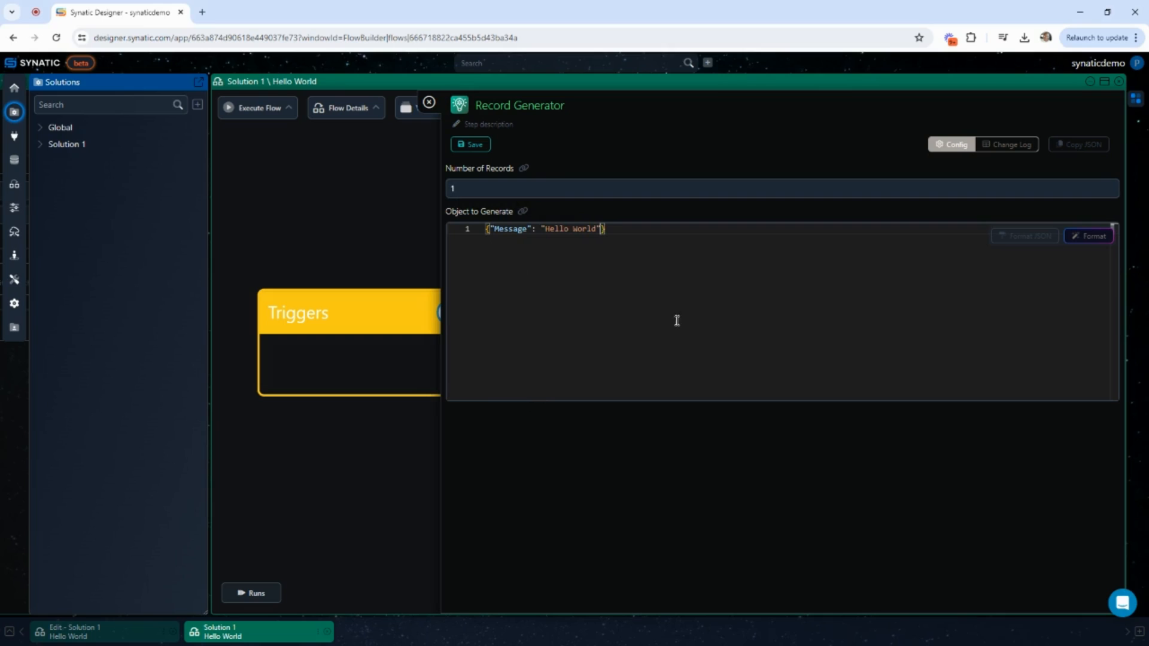
pyautogui.click(471, 145)
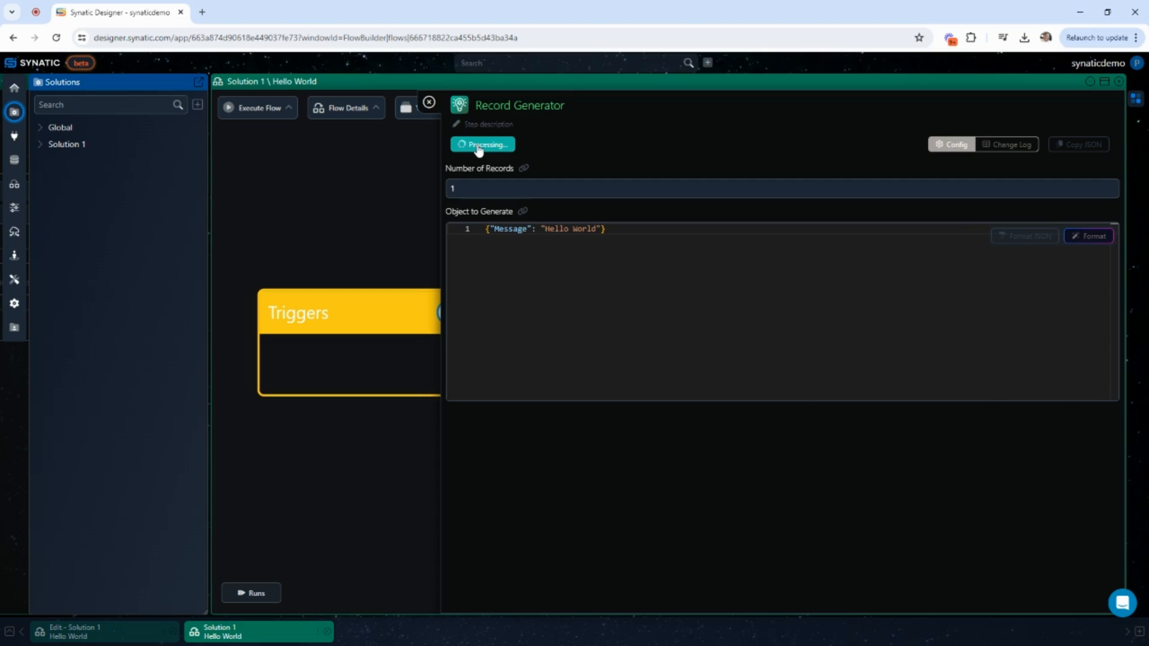
# - Insert a Field Mapper step after the Pass Through step of the flow
pyautogui.scroll(1, 881, 457)
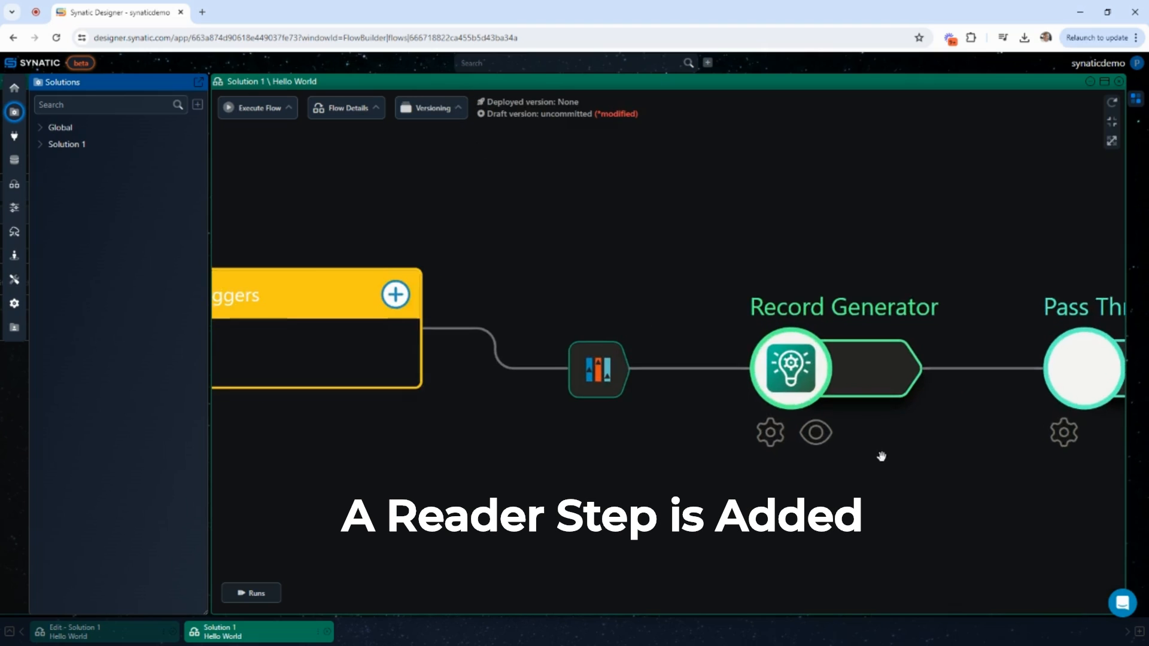
pyautogui.scroll(-3, 881, 457)
pyautogui.moveTo(901, 497); pyautogui.dragTo(669, 410)
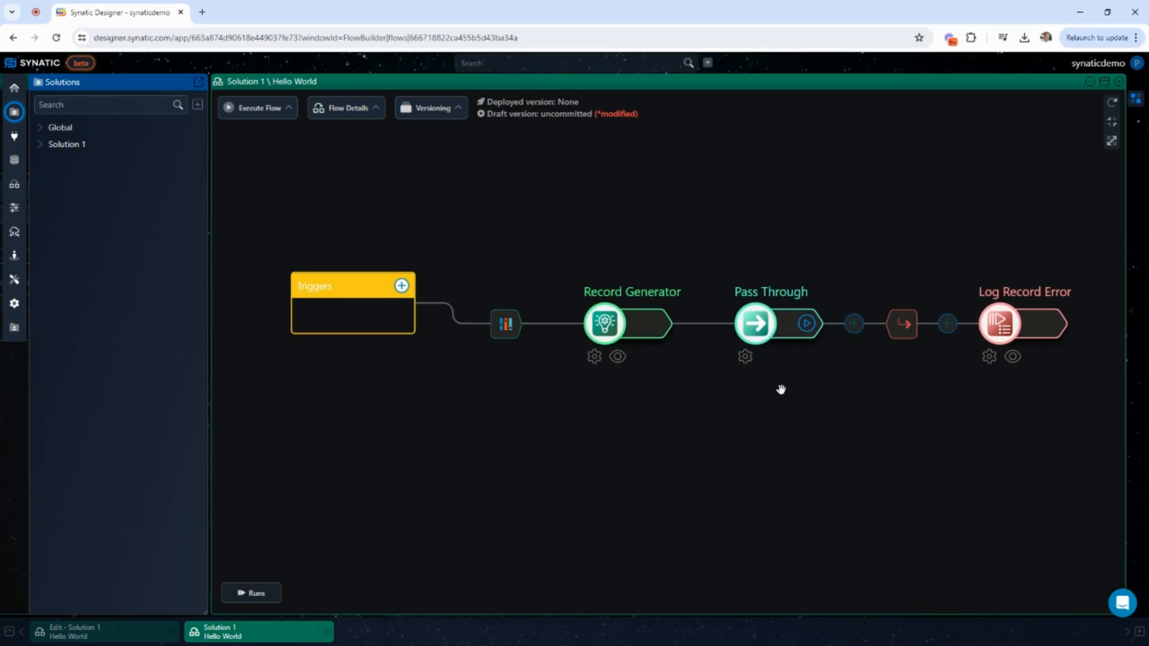
pyautogui.moveTo(763, 392); pyautogui.dragTo(729, 362)
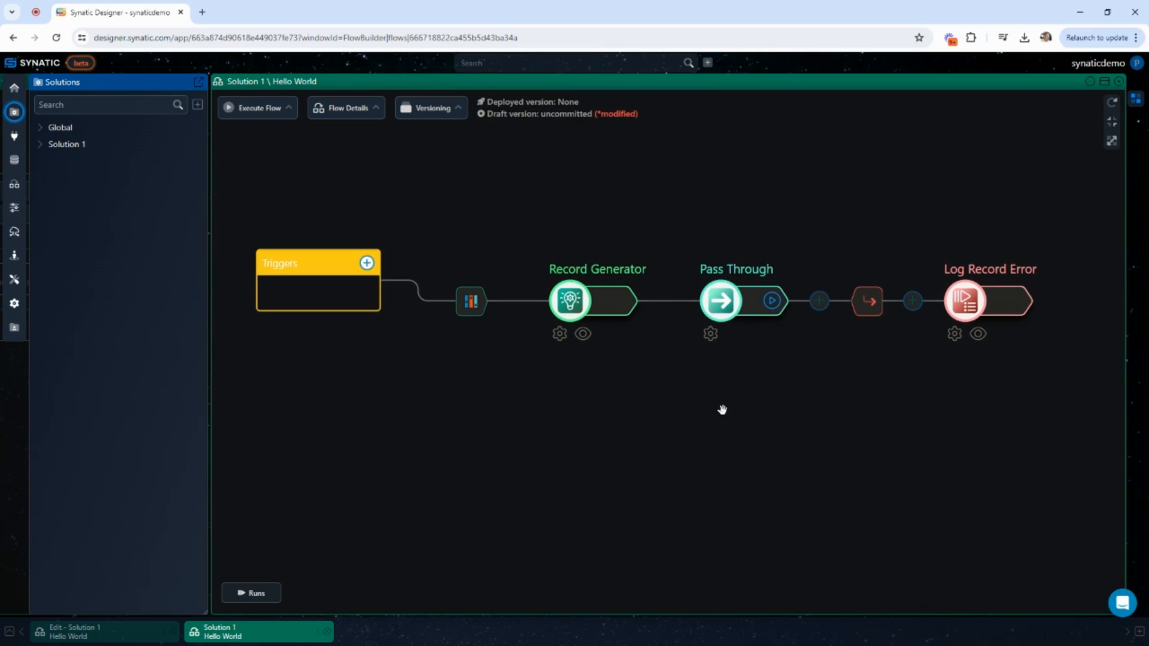
pyautogui.click(819, 300)
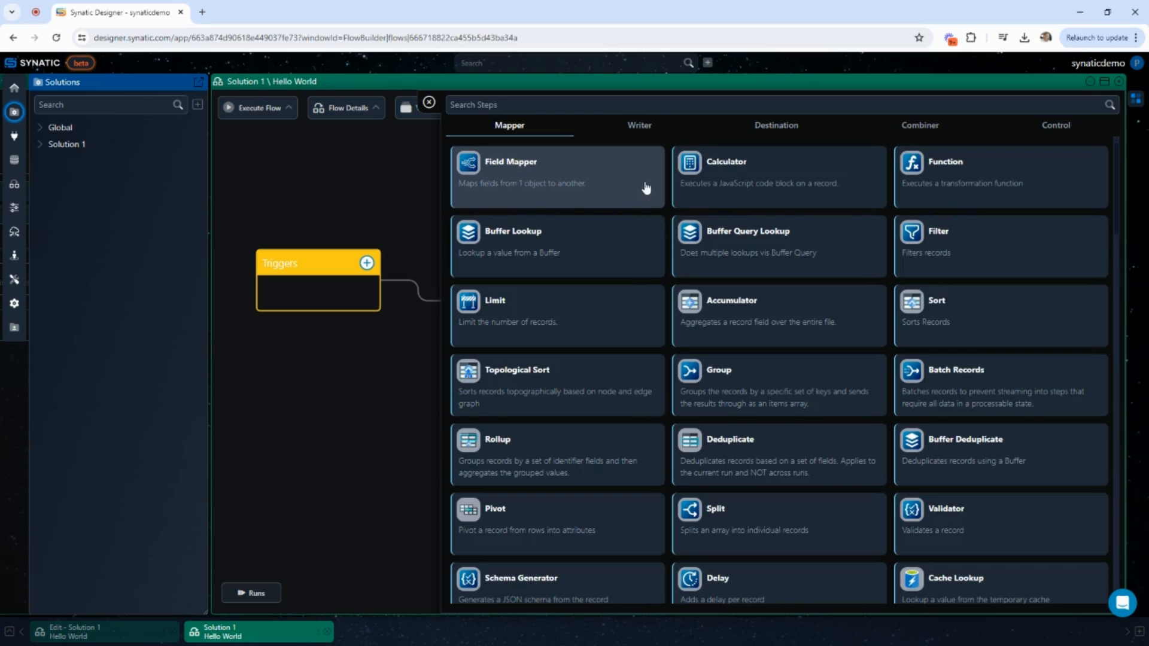
pyautogui.click(473, 171)
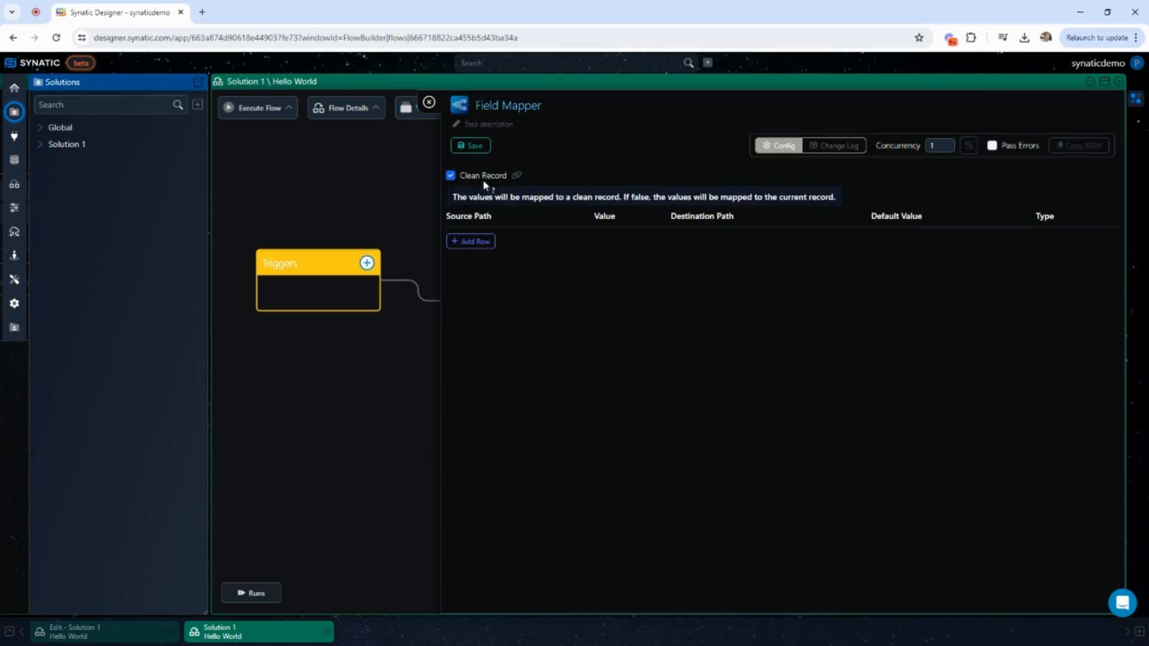
# - Add a mapping from source path Message to destination path topic in the Field Mapper and save the step
pyautogui.click(476, 247)
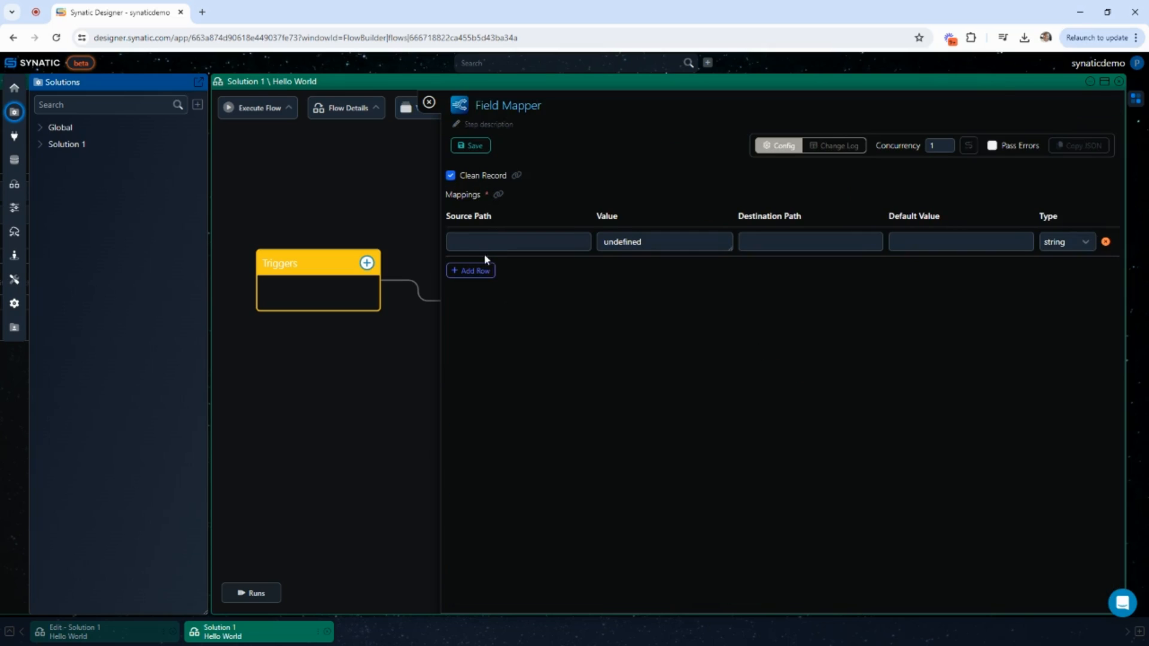
pyautogui.write('Message')
pyautogui.click(793, 242)
pyautogui.write('topic')
pyautogui.click(484, 151)
# - Add a Combine combiner step after the Field Mapper and save it
pyautogui.scroll(-1, 843, 396)
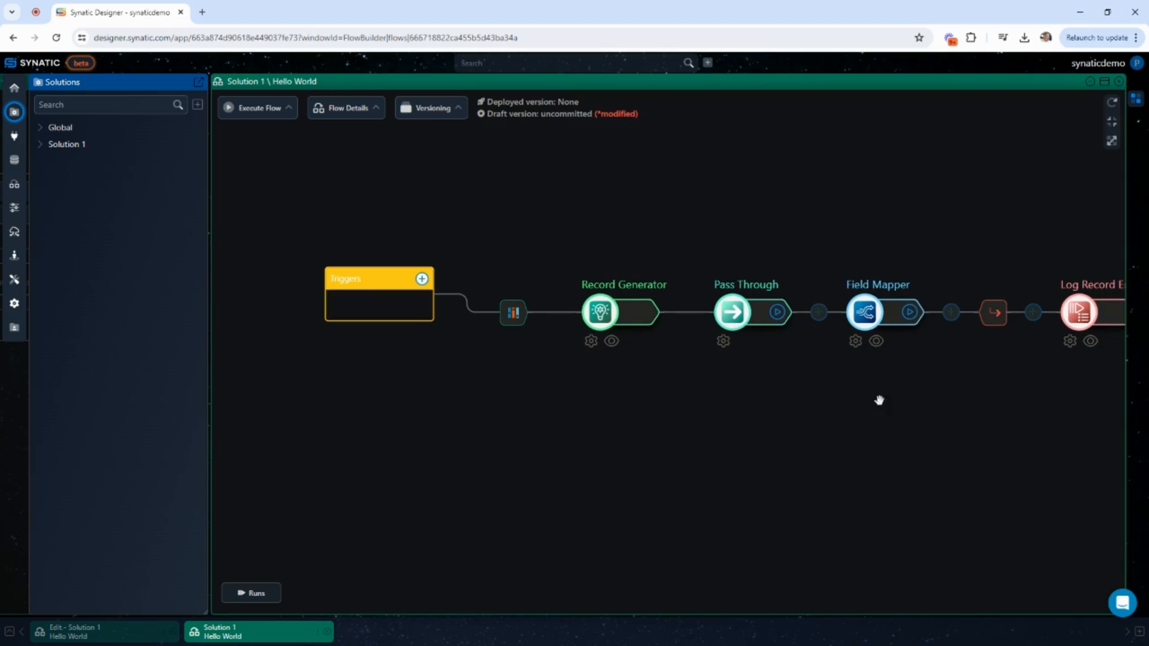
pyautogui.click(951, 311)
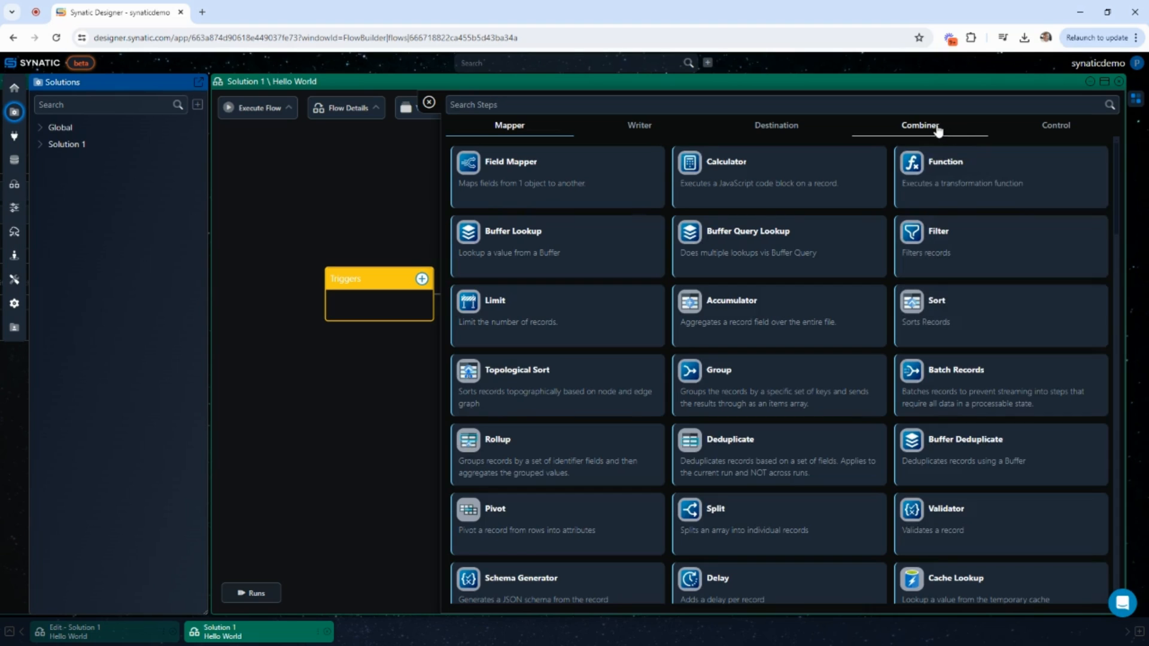
pyautogui.click(938, 131)
pyautogui.click(501, 187)
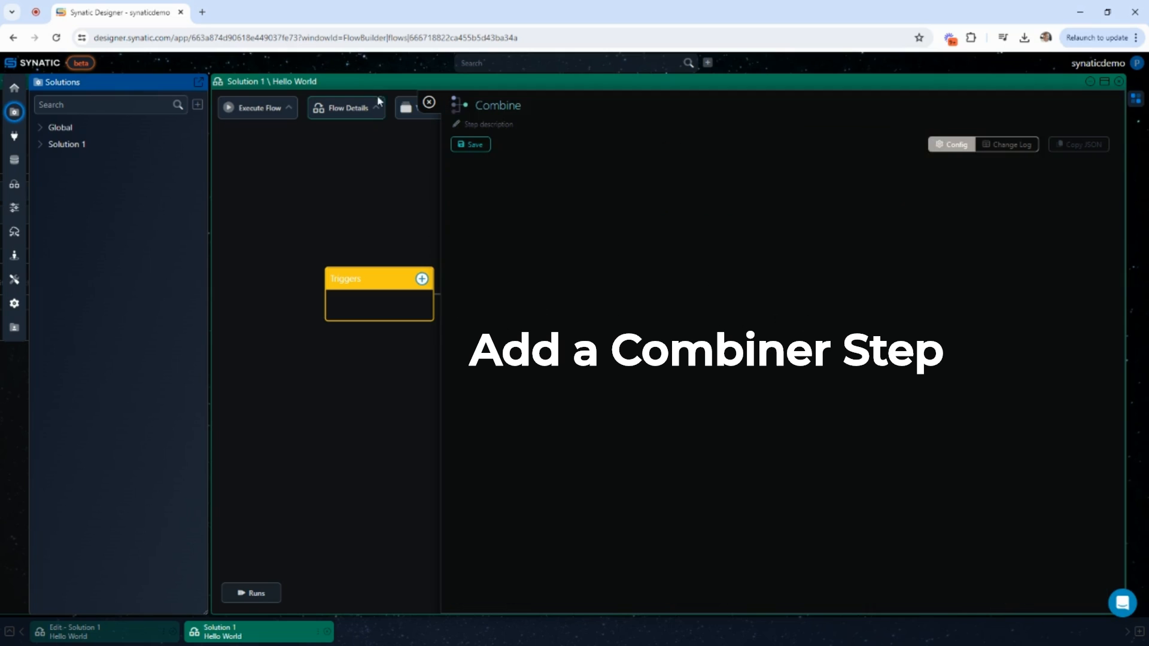
pyautogui.click(470, 145)
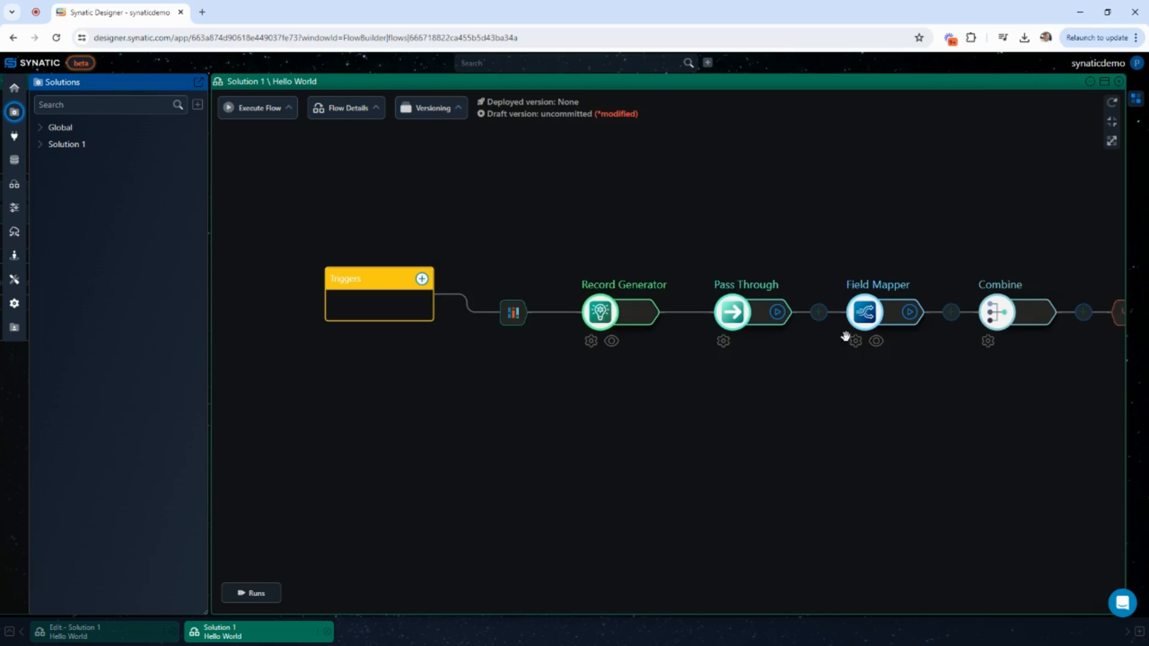
# - Add an Excel writer step after the Combine step and save it with the default settings
pyautogui.click(904, 296)
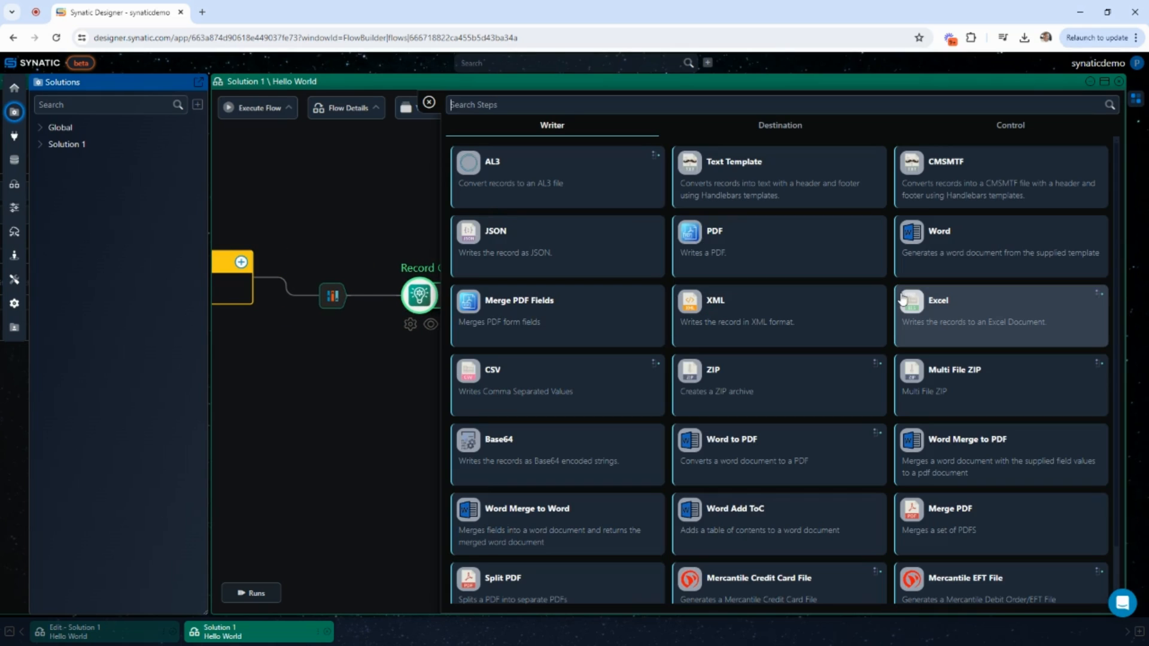
pyautogui.click(937, 310)
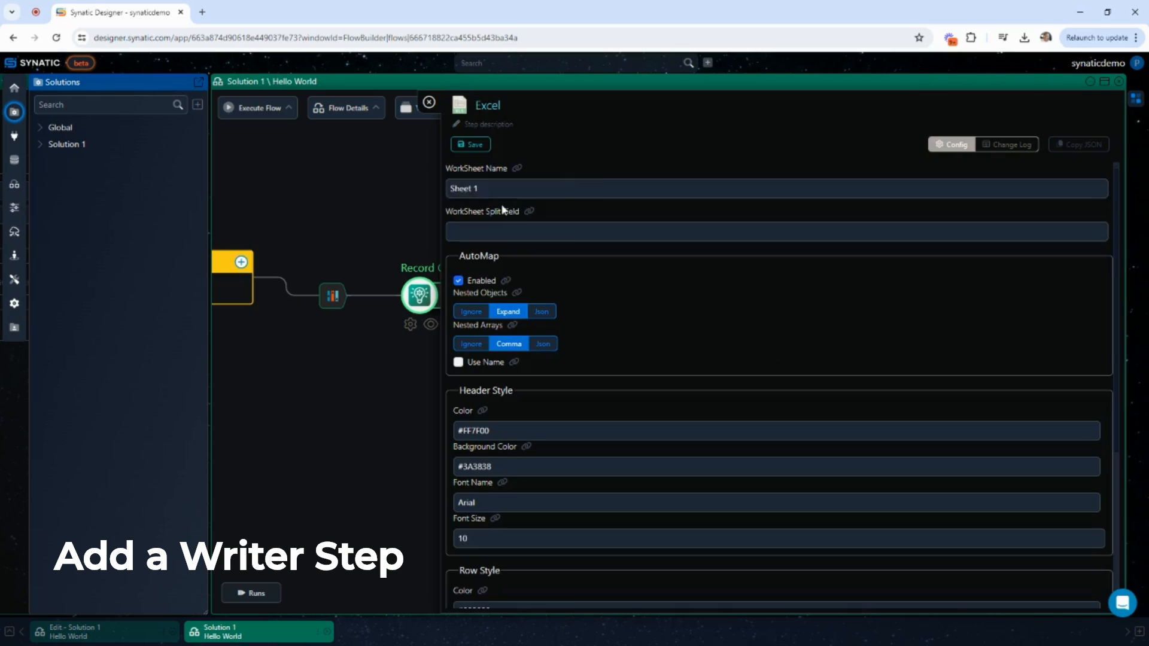
pyautogui.click(472, 146)
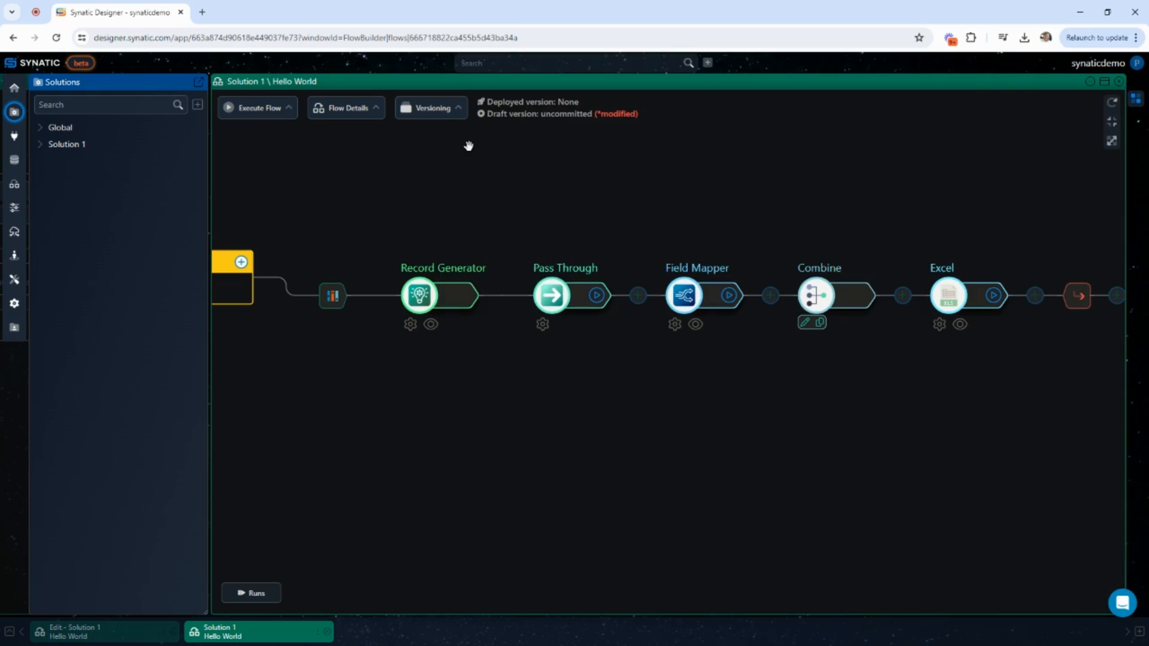
# - Add a Run File destination step after the Excel step, set its file type to Xlsx and save it
pyautogui.moveTo(957, 407); pyautogui.dragTo(826, 373)
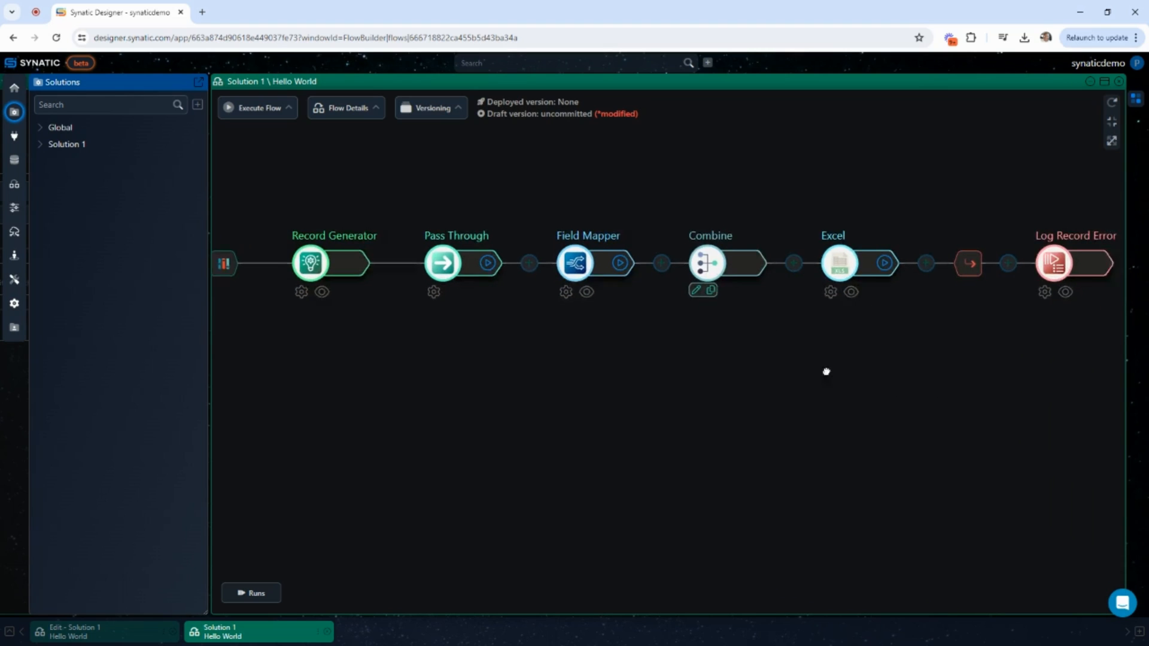
pyautogui.click(907, 262)
pyautogui.click(724, 126)
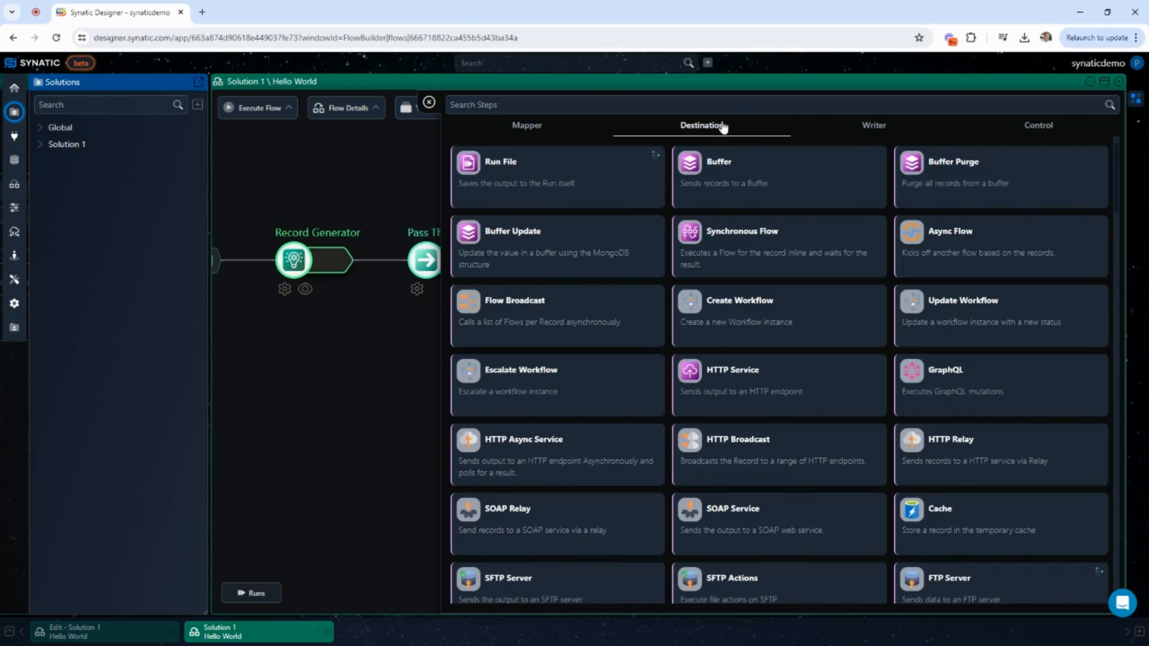
pyautogui.click(489, 173)
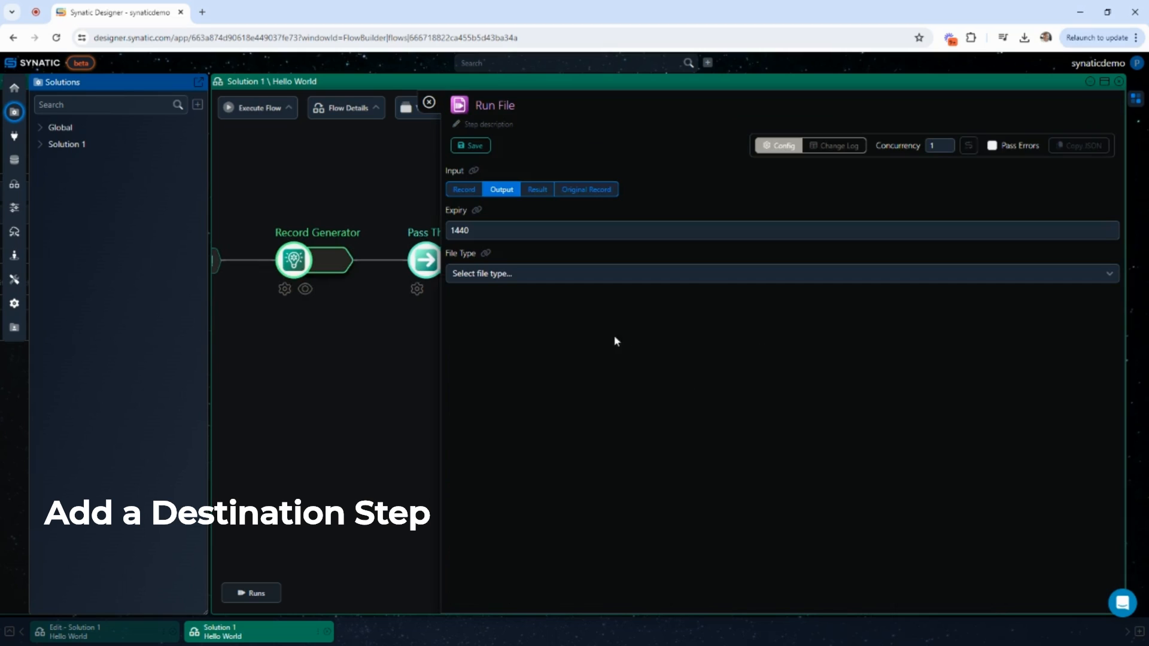
pyautogui.click(585, 275)
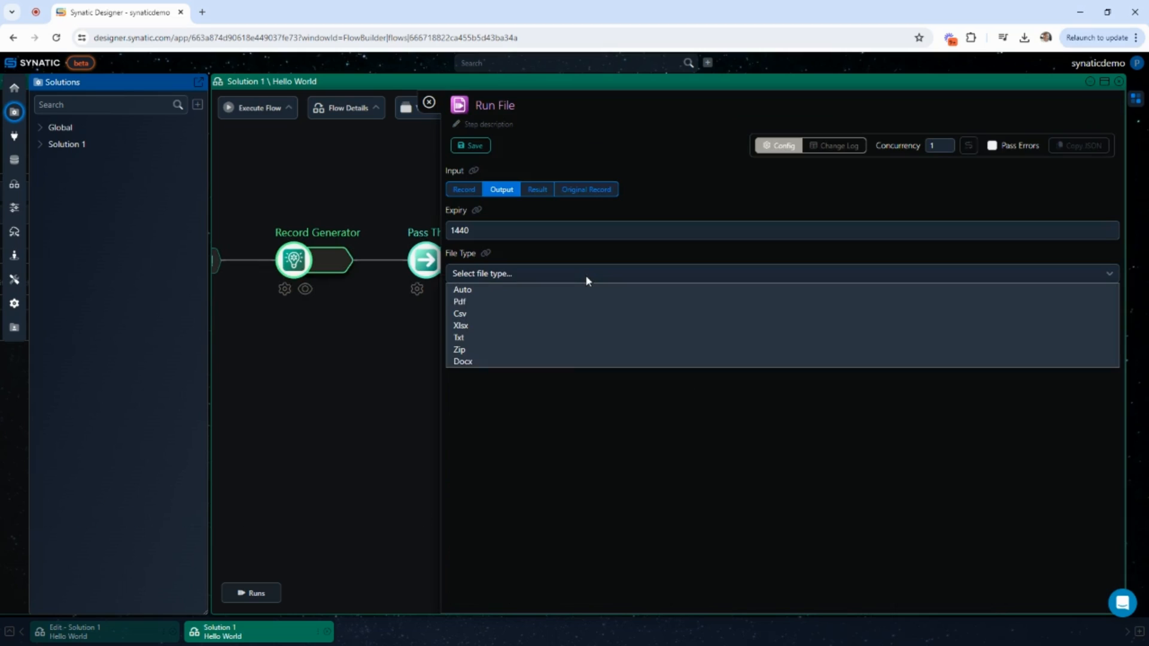
pyautogui.click(470, 326)
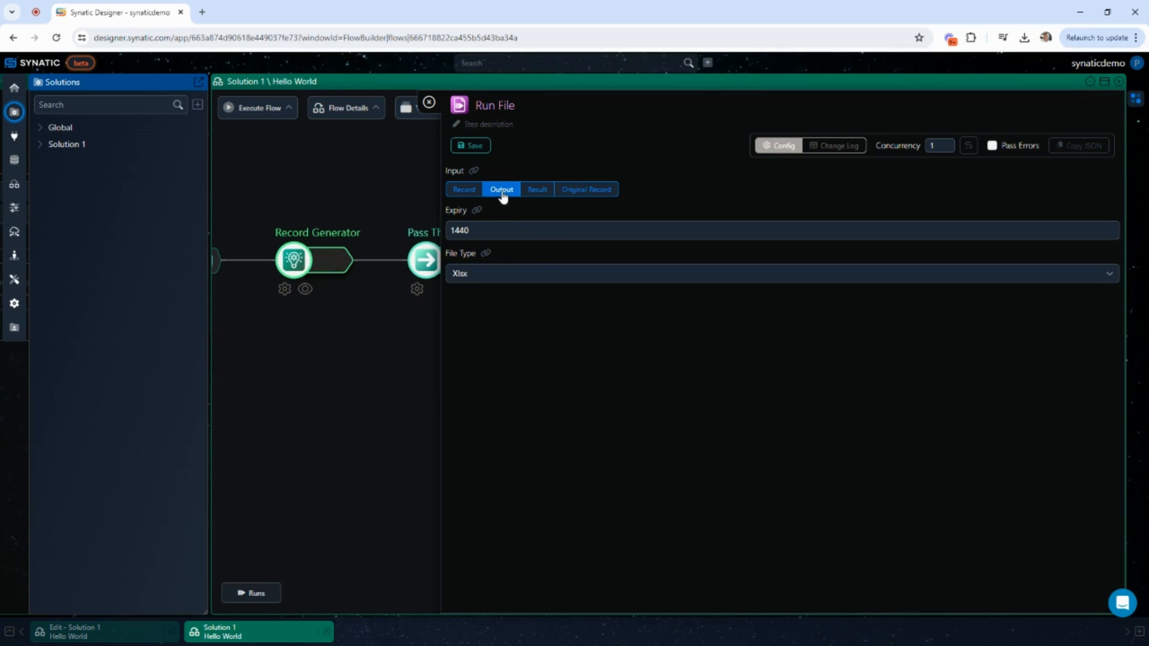
pyautogui.click(473, 146)
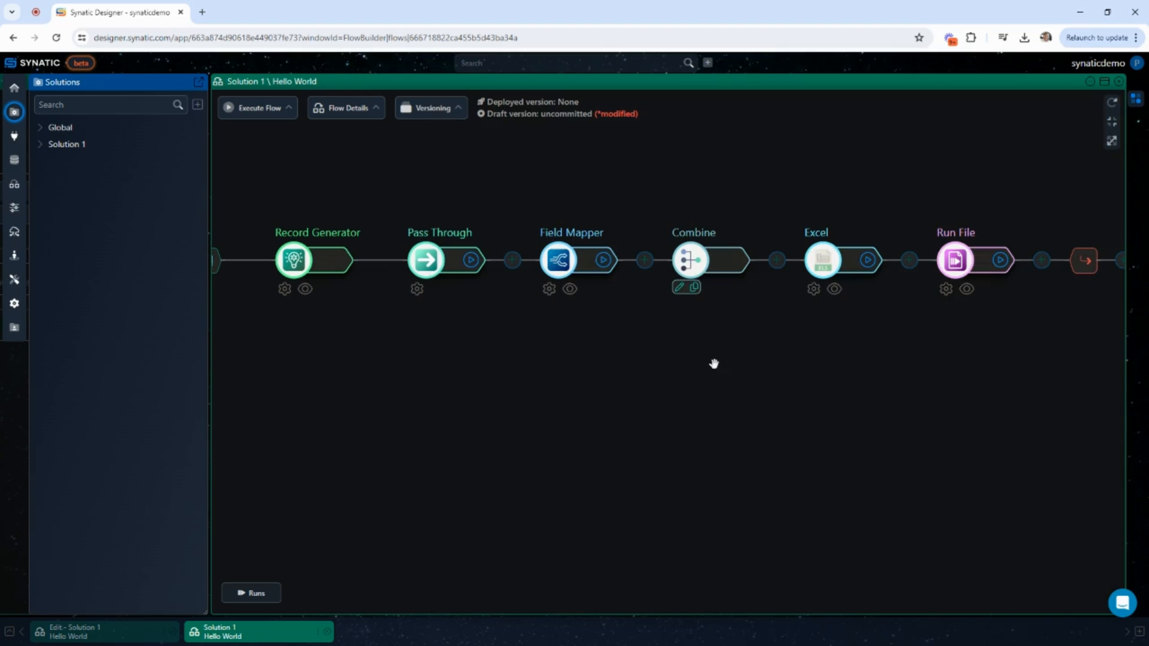
# - Execute the Hello World flow by creating a run with the default run settings
pyautogui.scroll(3, 690, 366)
pyautogui.scroll(-3, 620, 356)
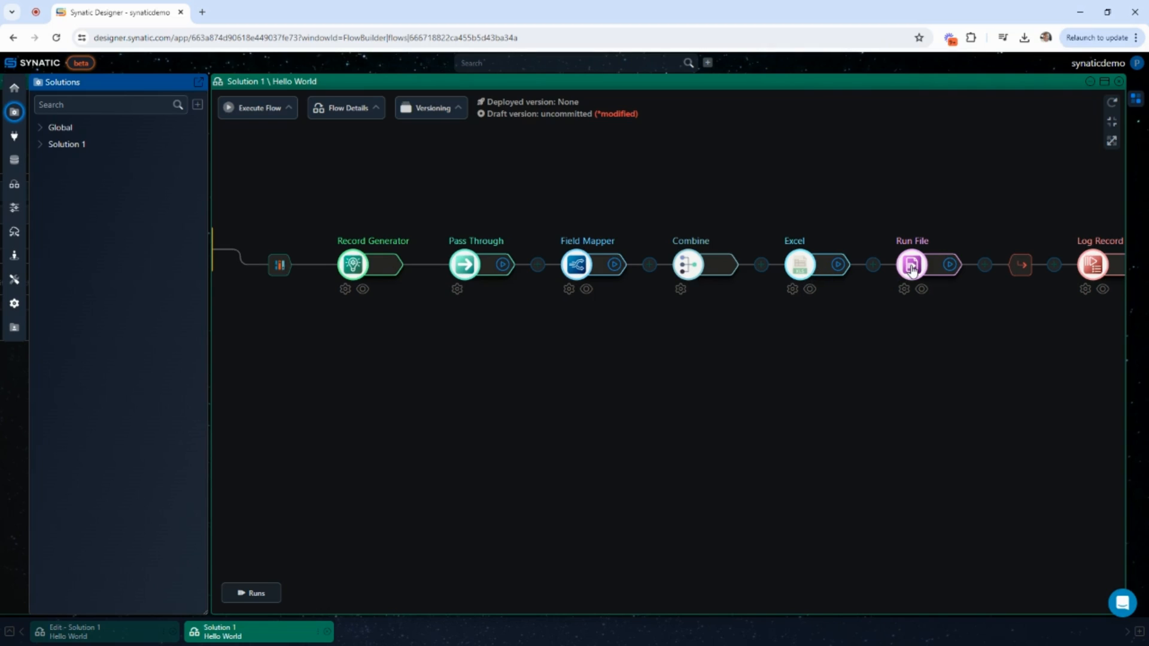
pyautogui.moveTo(463, 337)
pyautogui.mouseDown()
pyautogui.moveTo(507, 329)
pyautogui.moveTo(483, 338)
pyautogui.mouseUp()
pyautogui.scroll(4, 507, 330)
pyautogui.scroll(-3, 507, 329)
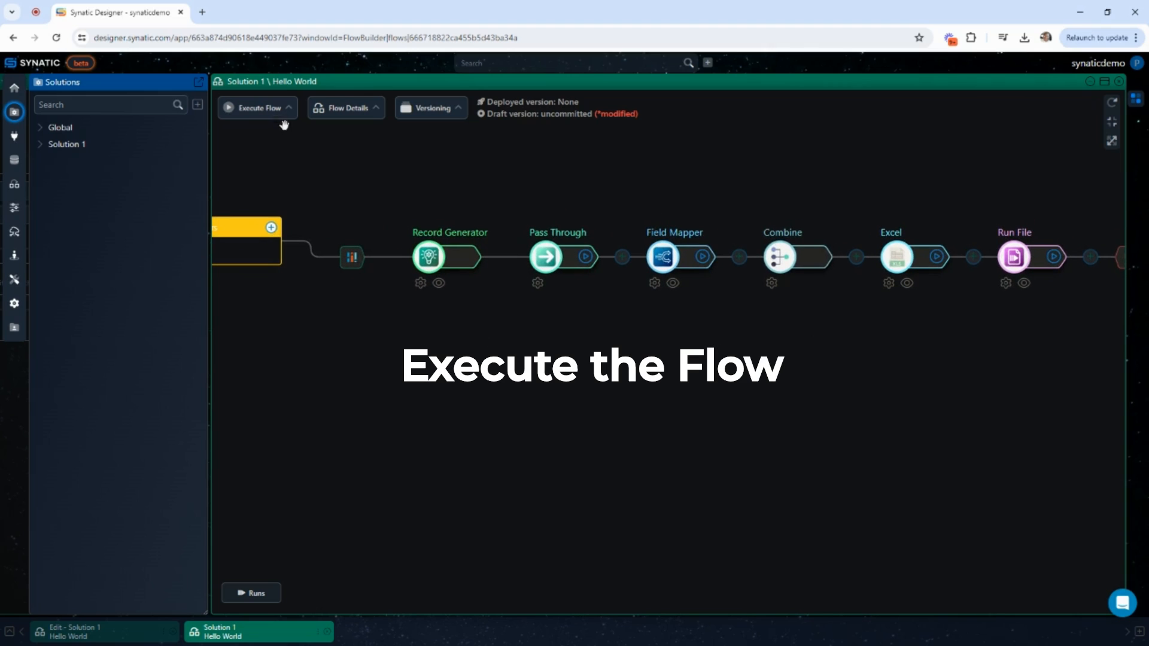
pyautogui.click(262, 112)
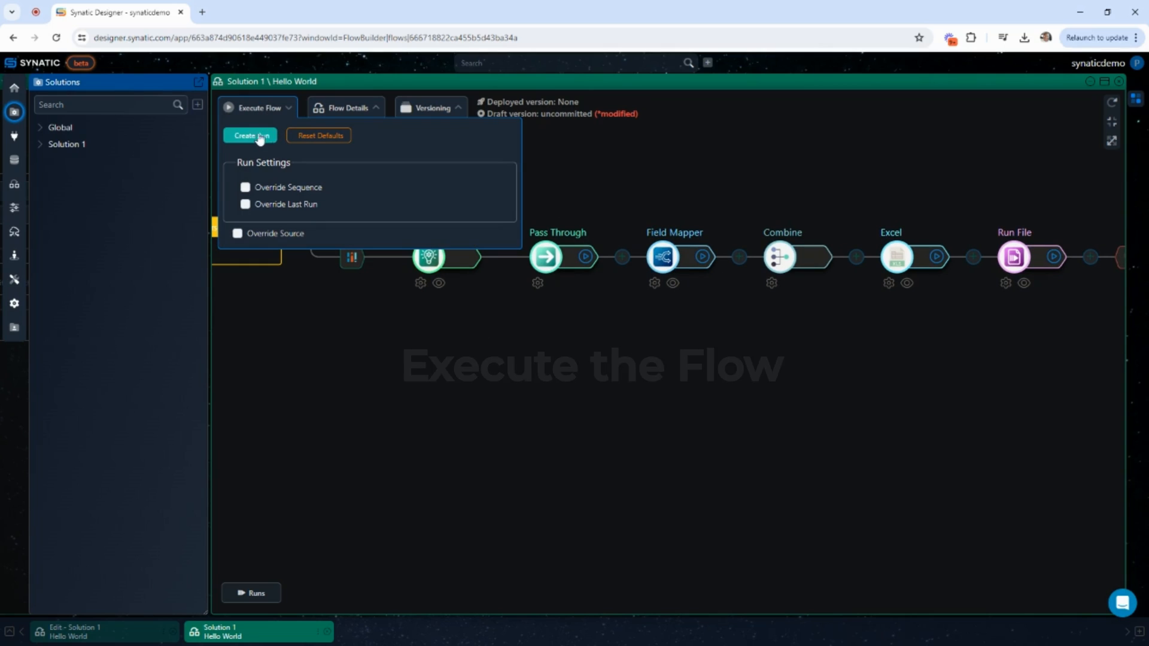
pyautogui.click(251, 135)
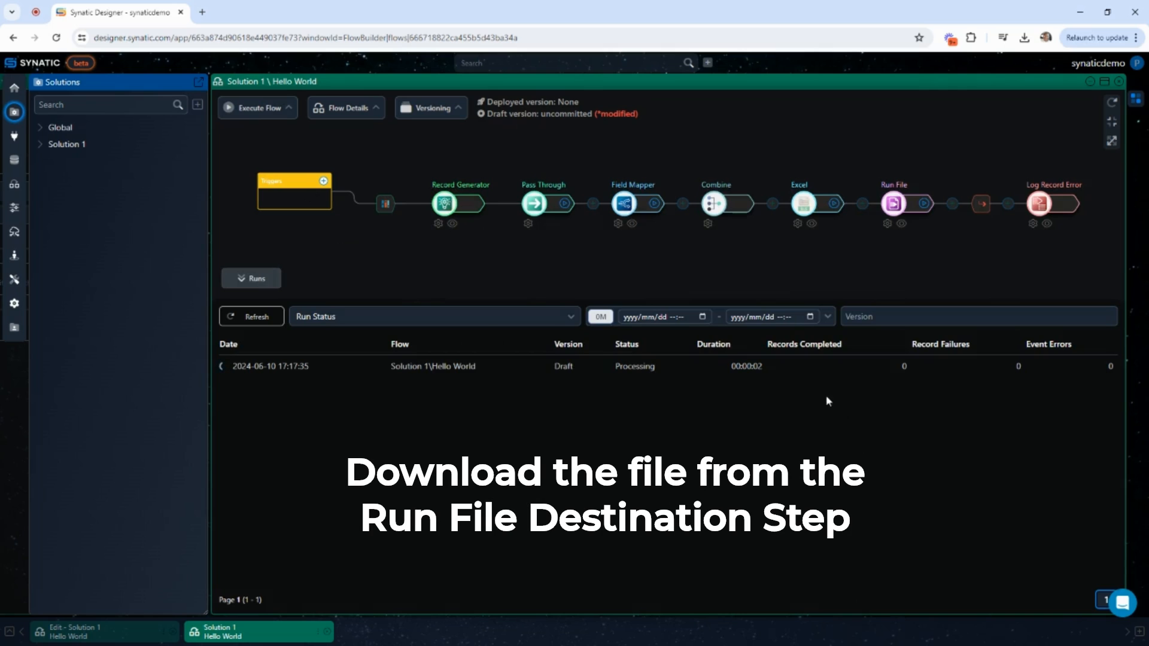
# - Open the new run's details and download the Run File step's Excel output to the Downloads folder
pyautogui.click(223, 368)
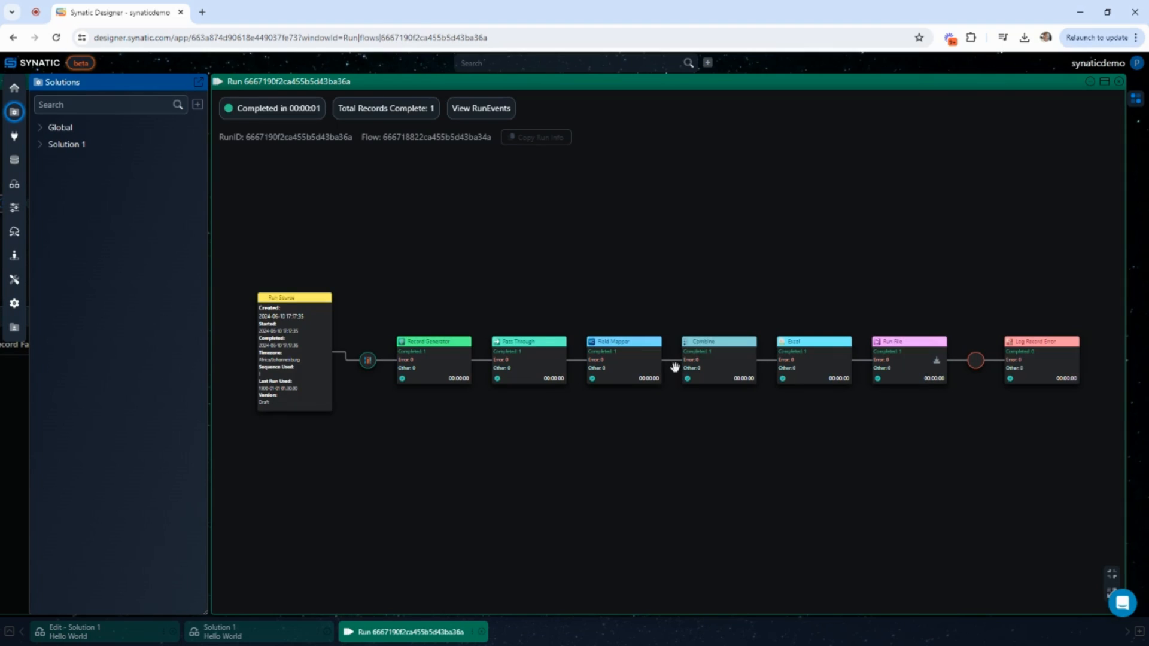
pyautogui.scroll(4, 929, 381)
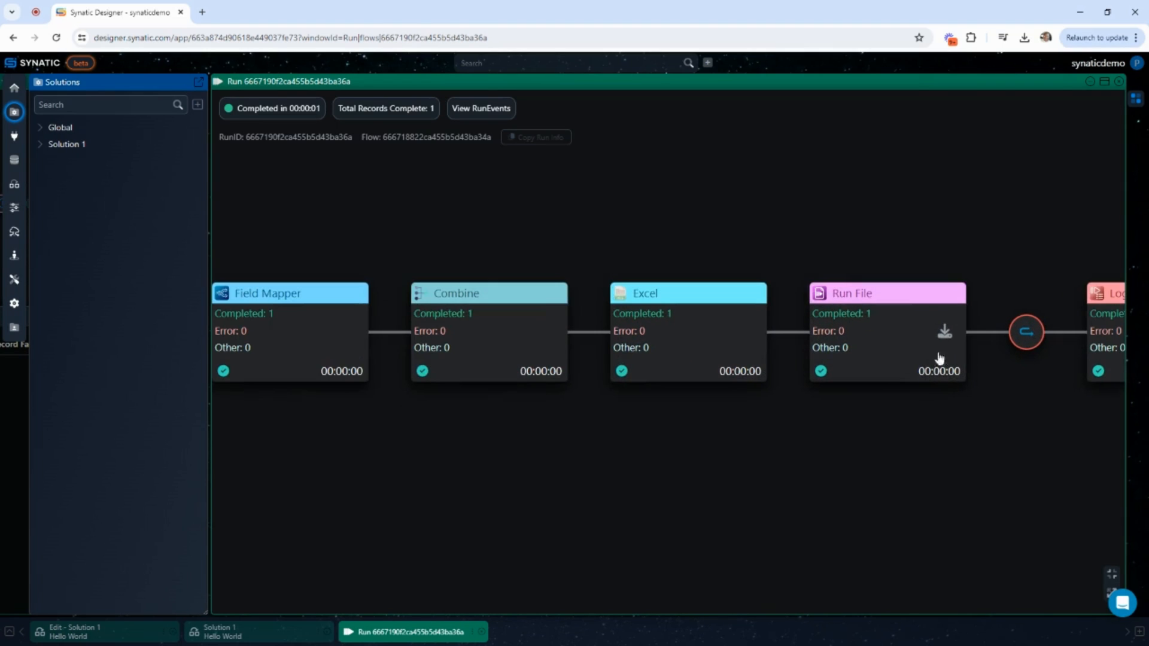
pyautogui.click(944, 332)
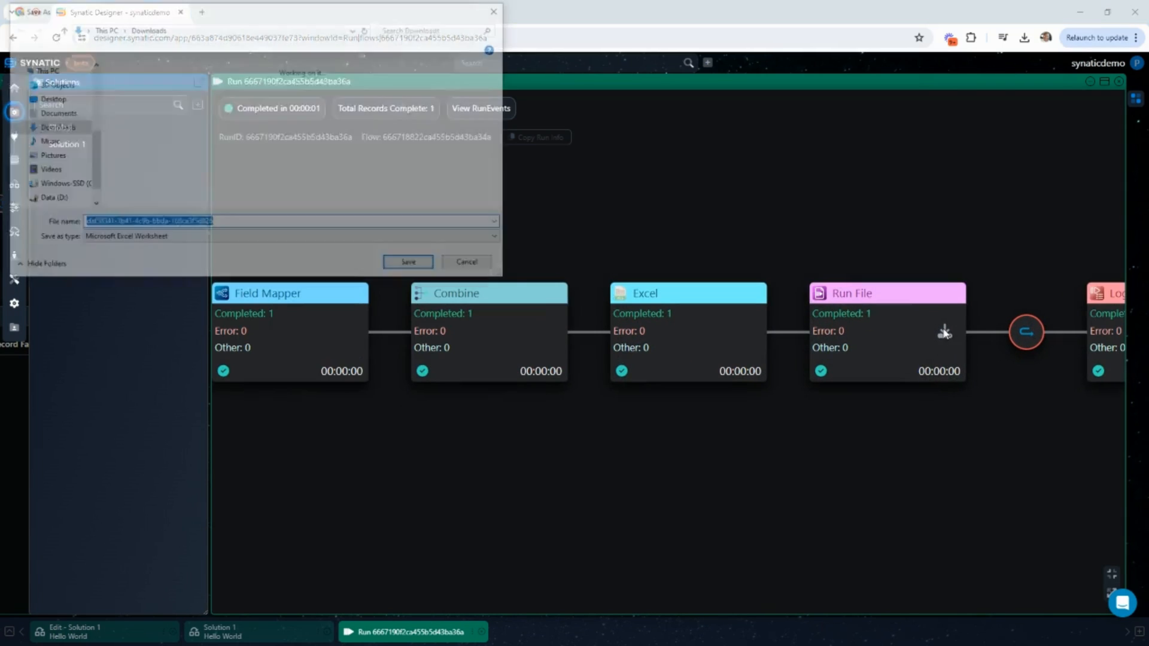
pyautogui.click(412, 265)
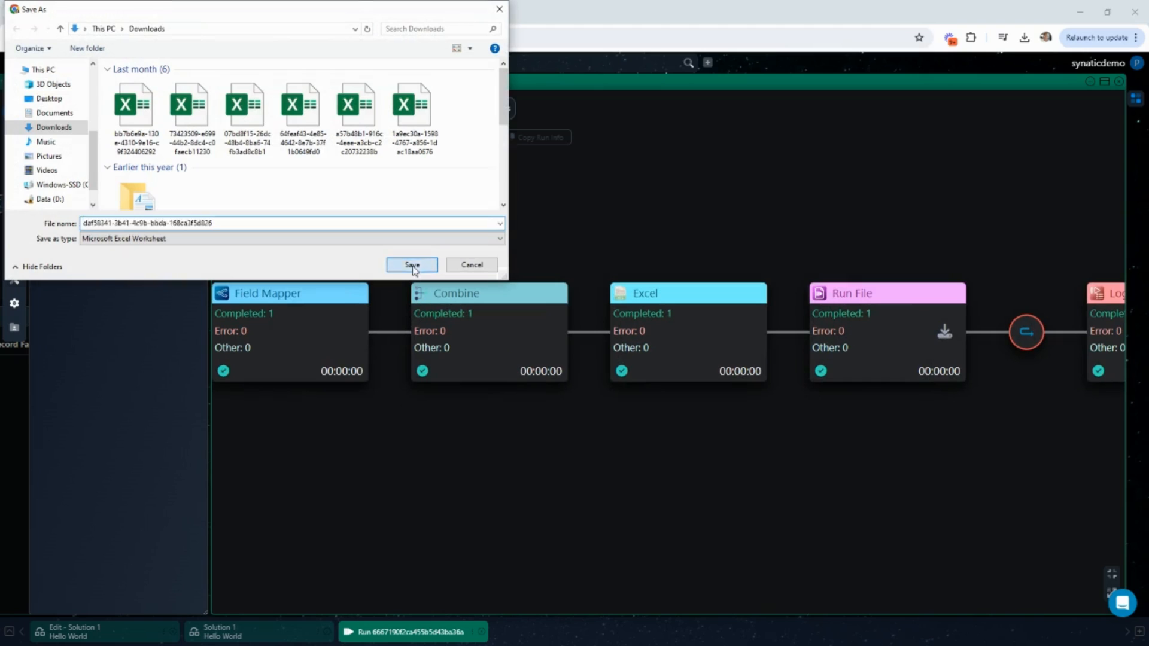